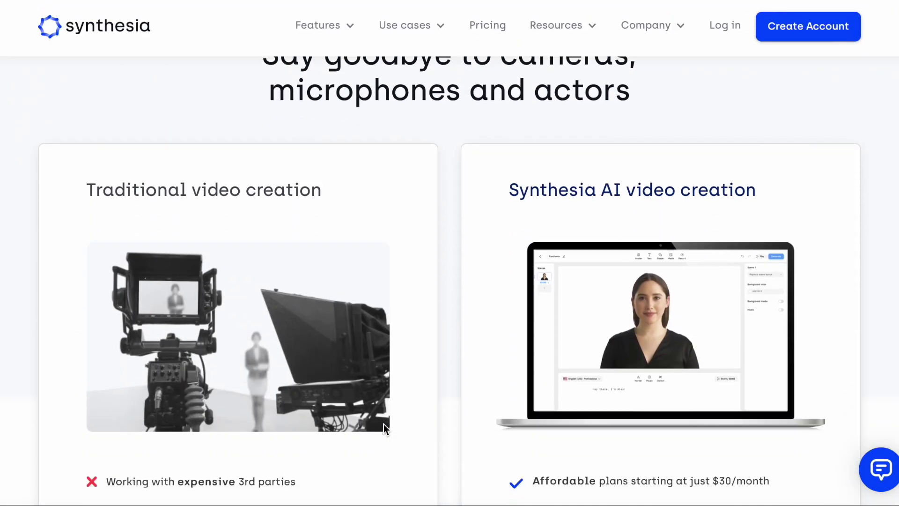
Browse the Synthesia homepage and go to the Pricing page
scroll(384, 423, "down", 3)
scroll(383, 423, "down", 5)
scroll(384, 423, "down", 2)
scroll(383, 423, "down", 4)
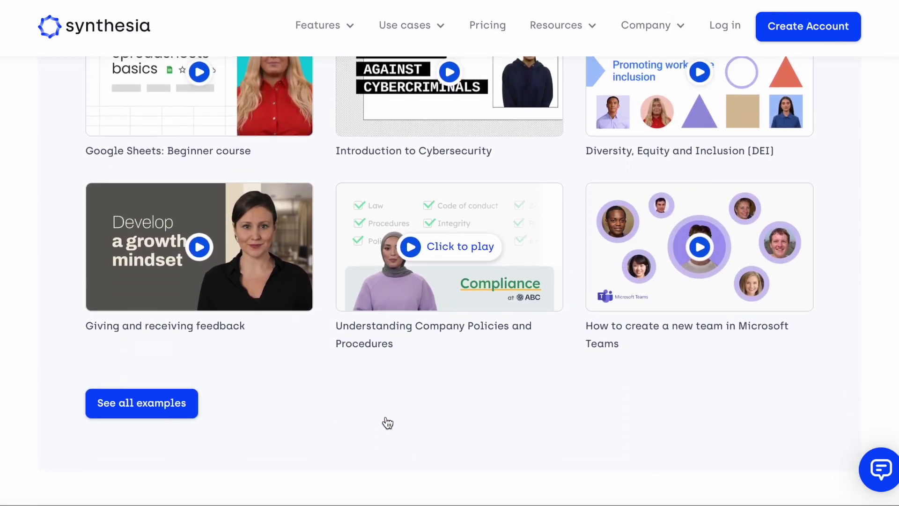
scroll(387, 423, "down", 3)
scroll(387, 422, "down", 5)
scroll(386, 419, "up", 15)
scroll(385, 416, "up", 15)
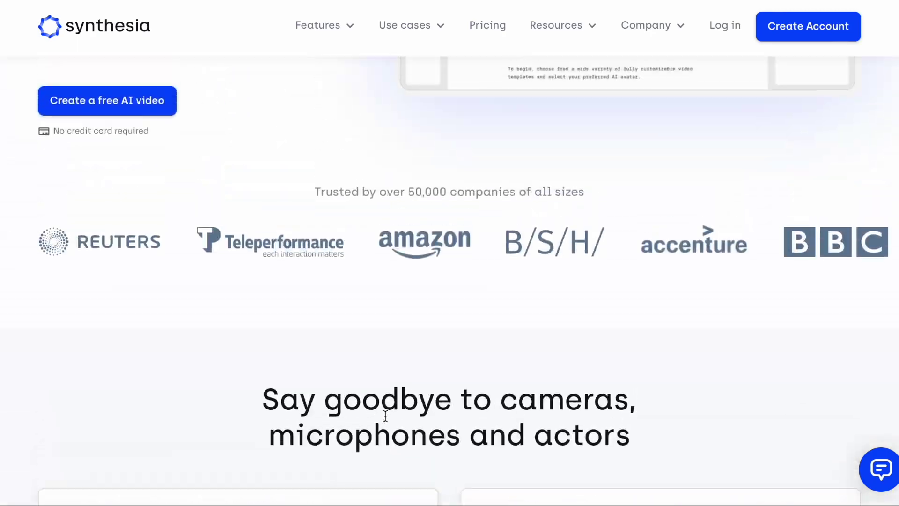
scroll(385, 416, "up", 2)
scroll(384, 416, "up", 3)
scroll(385, 416, "up", 3)
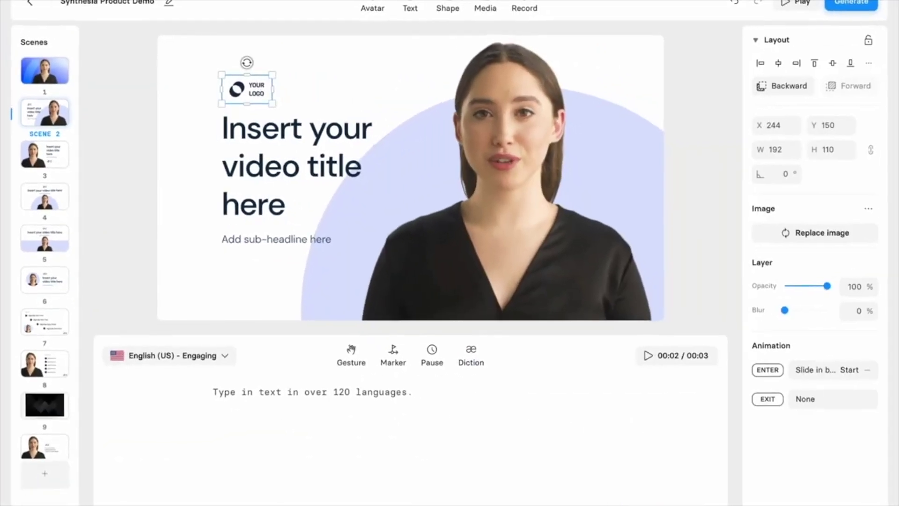
left_click(804, 233)
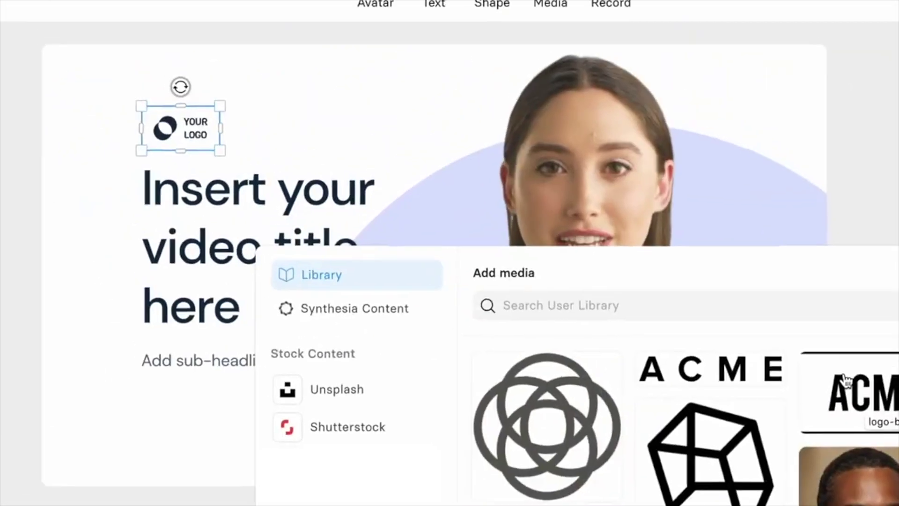
left_click(721, 189)
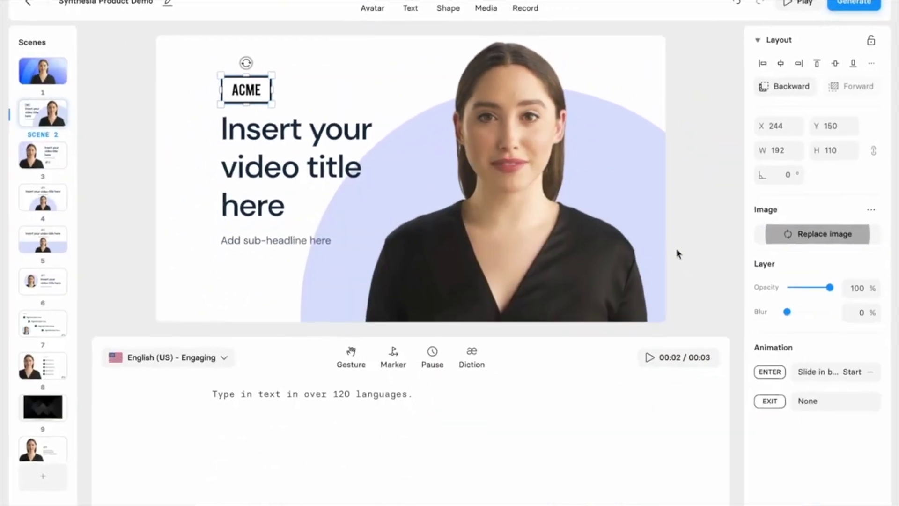
left_click(487, 9)
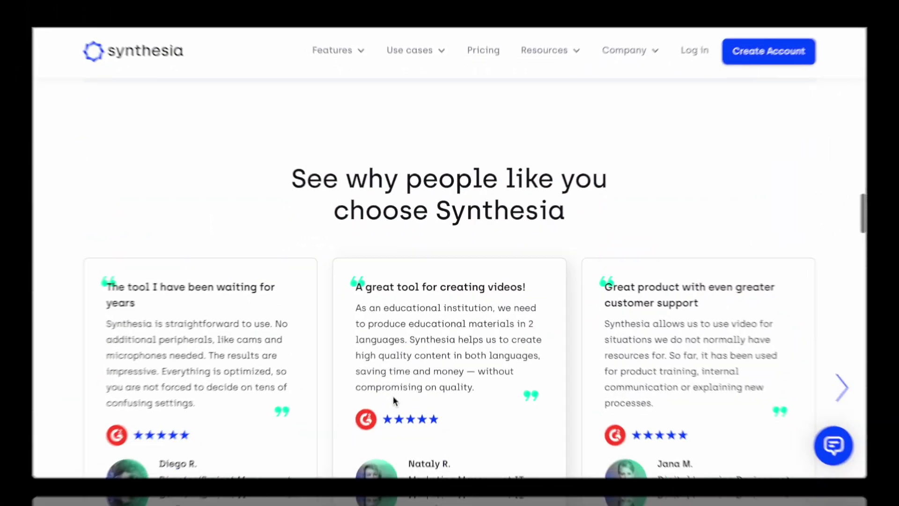
Compare the plan cards and start an account on the $30 Personal plan
scroll(393, 398, "down", 3)
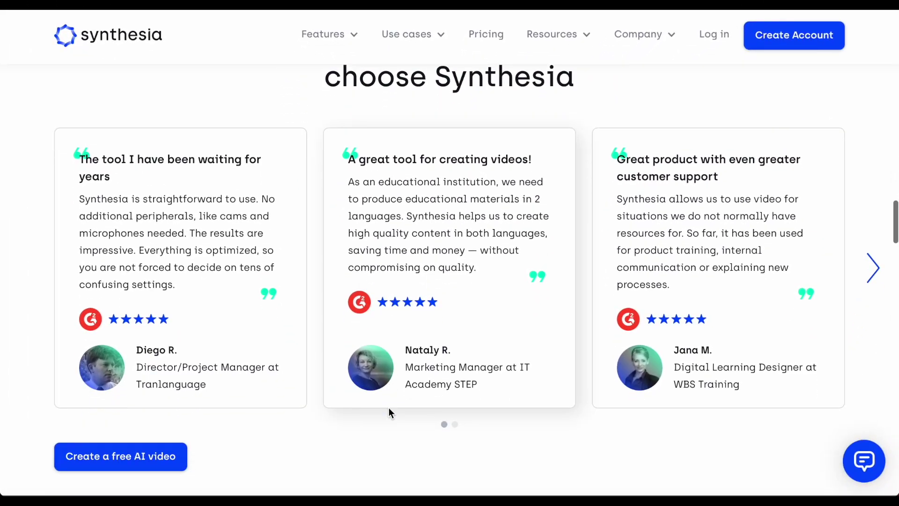
scroll(388, 409, "down", 3)
scroll(389, 408, "down", 2)
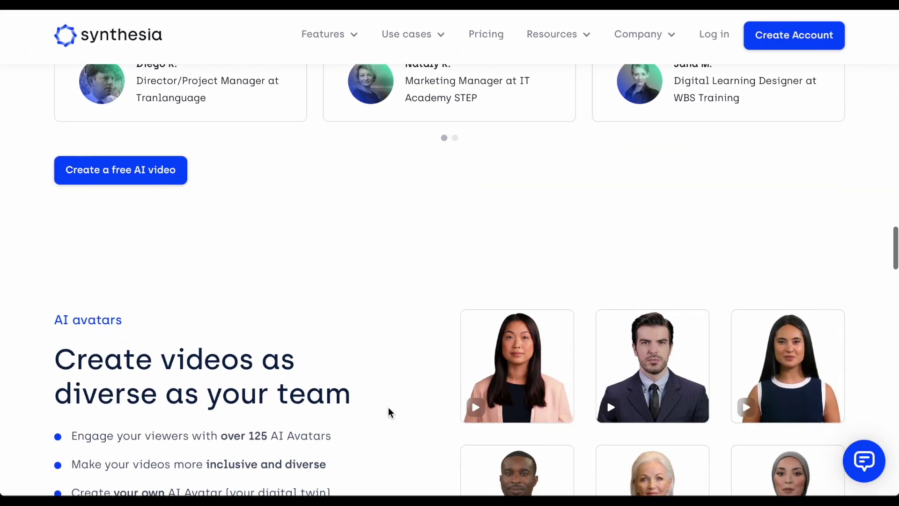
scroll(389, 408, "down", 5)
scroll(389, 412, "up", 5)
scroll(389, 412, "up", 5)
scroll(389, 412, "up", 5)
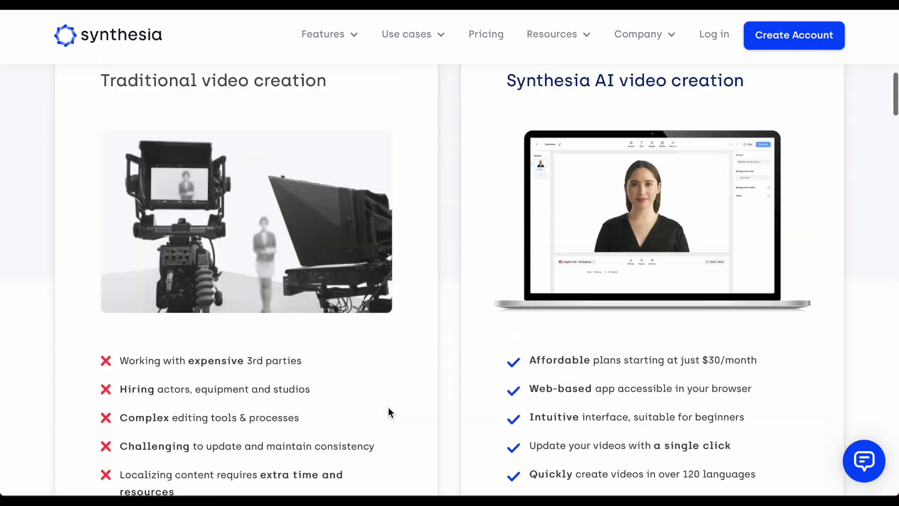
scroll(389, 412, "up", 10)
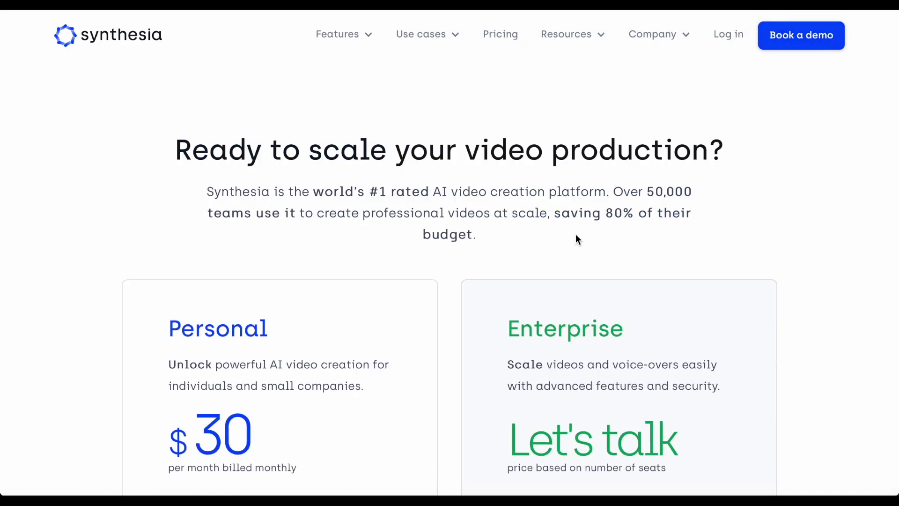
scroll(577, 239, "down", 1)
scroll(566, 245, "down", 2)
scroll(565, 245, "down", 1)
scroll(565, 245, "down", 1)
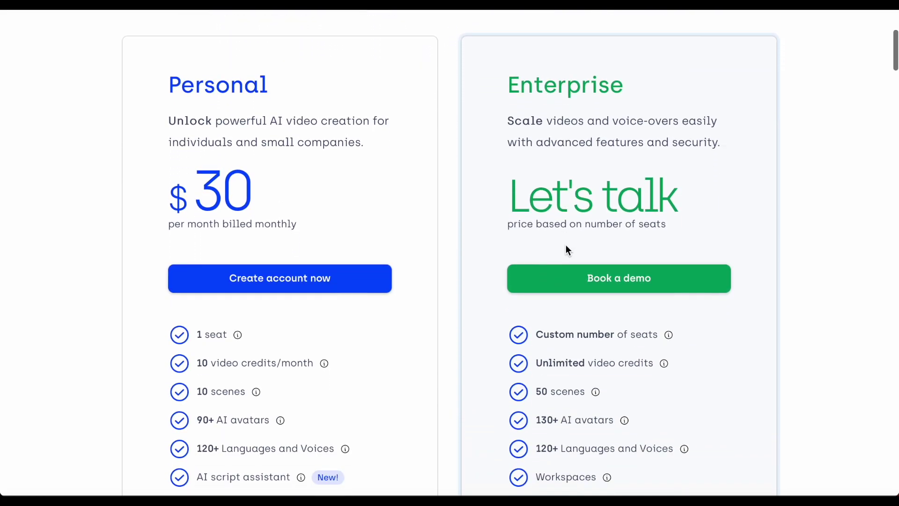
scroll(565, 245, "down", 2)
scroll(565, 245, "down", 1)
scroll(566, 246, "down", 2)
scroll(566, 247, "up", 1)
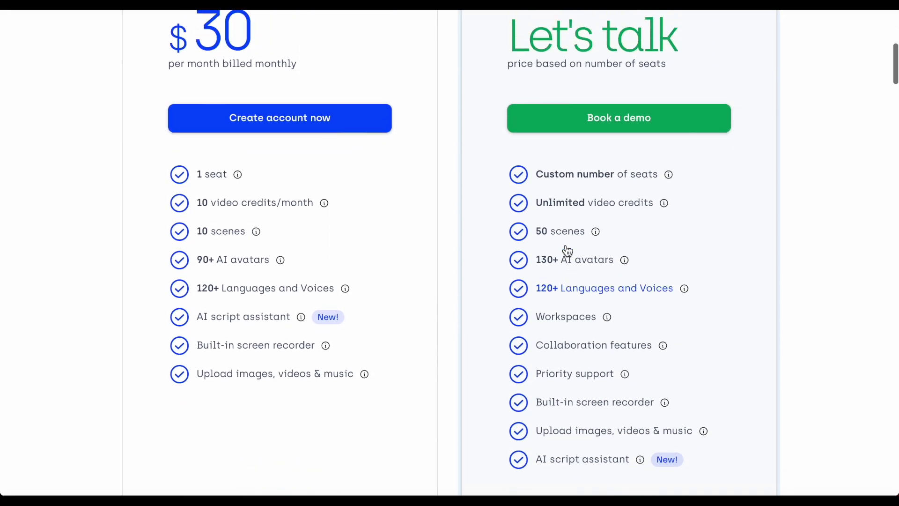
scroll(567, 251, "up", 2)
scroll(566, 251, "up", 1)
scroll(423, 248, "up", 1)
left_click(335, 293)
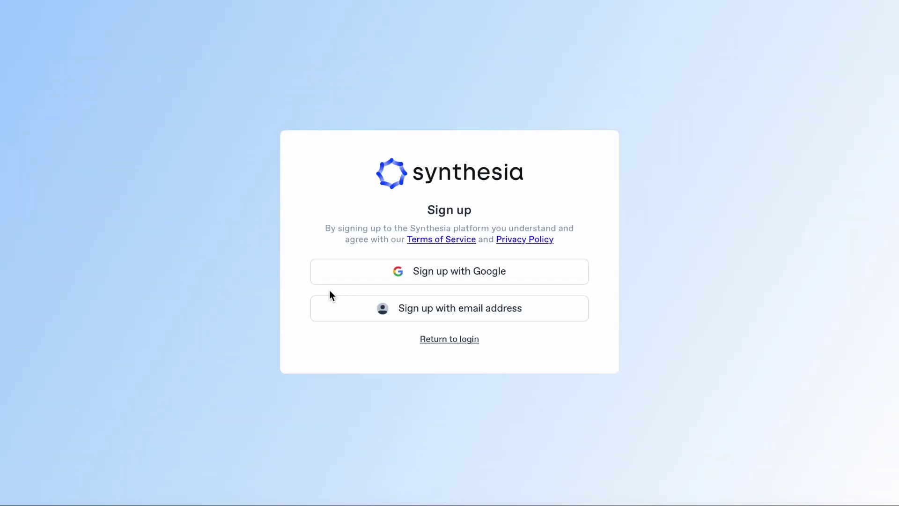
Sign up with Google and open the Create a new video dialog from the dashboard
left_click(426, 286)
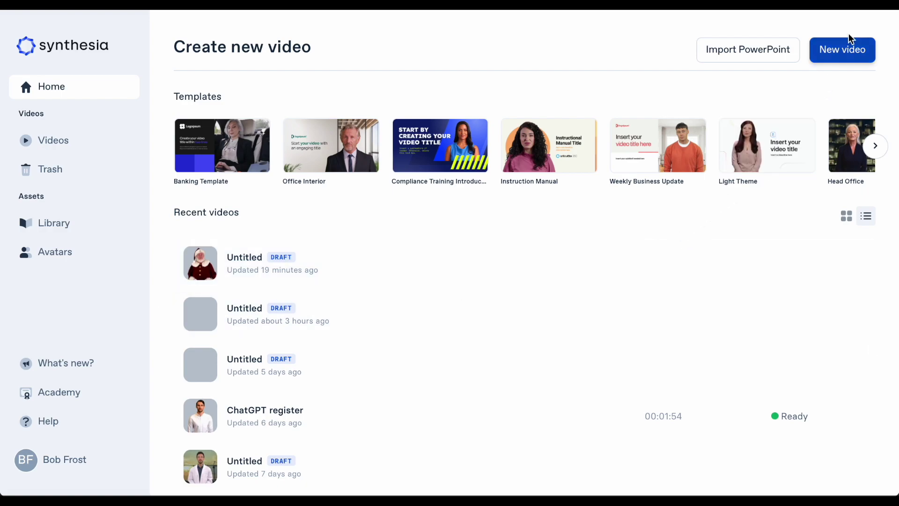
left_click(847, 49)
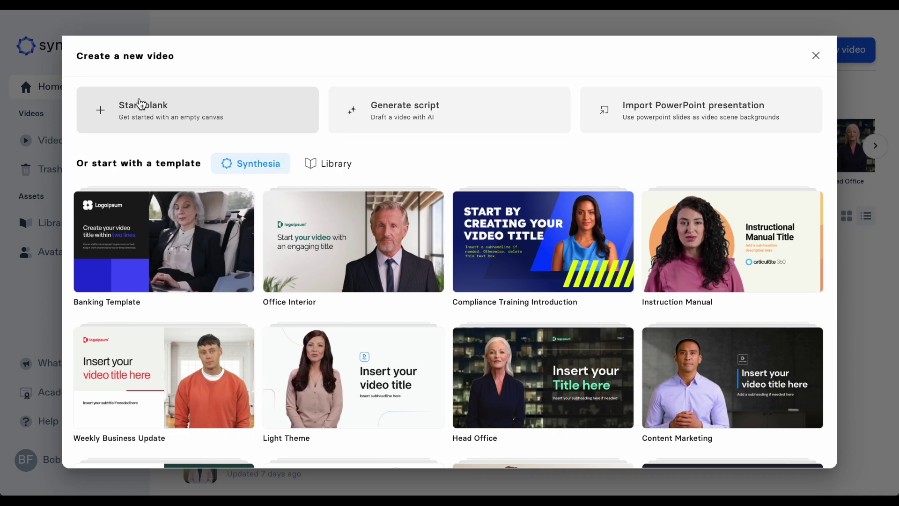
Start a blank video and add Santa from Recently used avatars to Scene 1
left_click(140, 103)
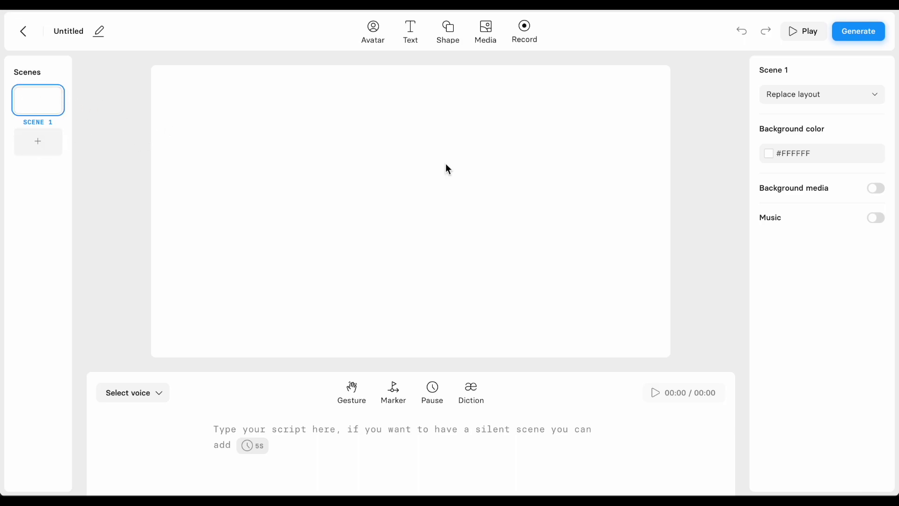
left_click(374, 37)
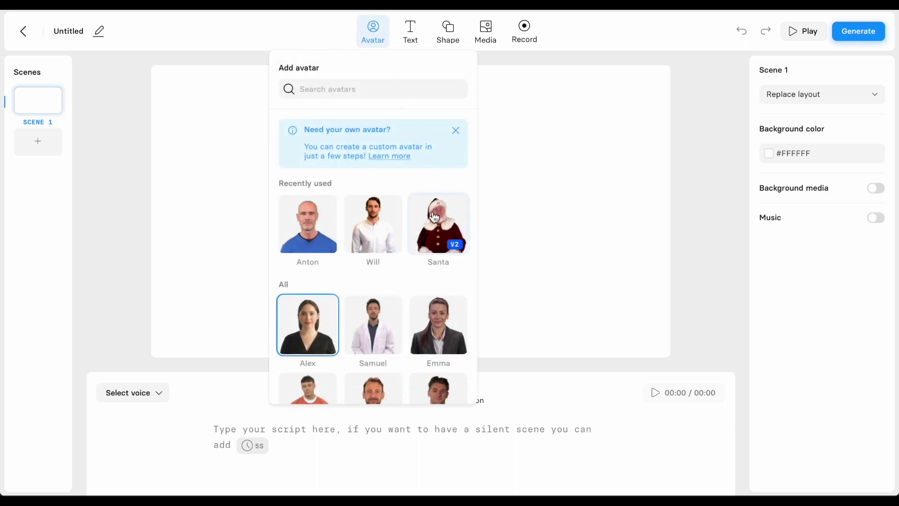
scroll(418, 230, "down", 3)
scroll(418, 230, "down", 2)
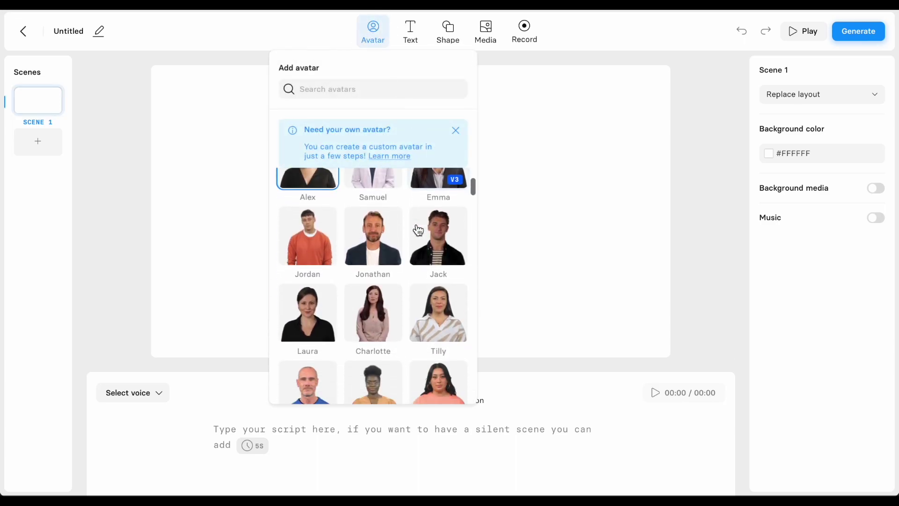
scroll(418, 229, "down", 2)
scroll(418, 230, "down", 1)
scroll(420, 224, "down", 2)
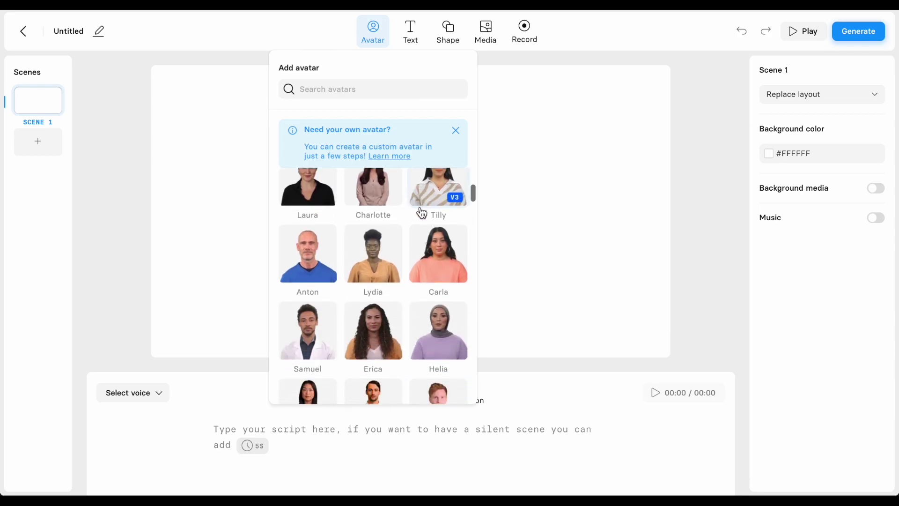
scroll(421, 213, "down", 2)
scroll(426, 188, "down", 2)
scroll(430, 178, "up", 2)
scroll(430, 179, "up", 5)
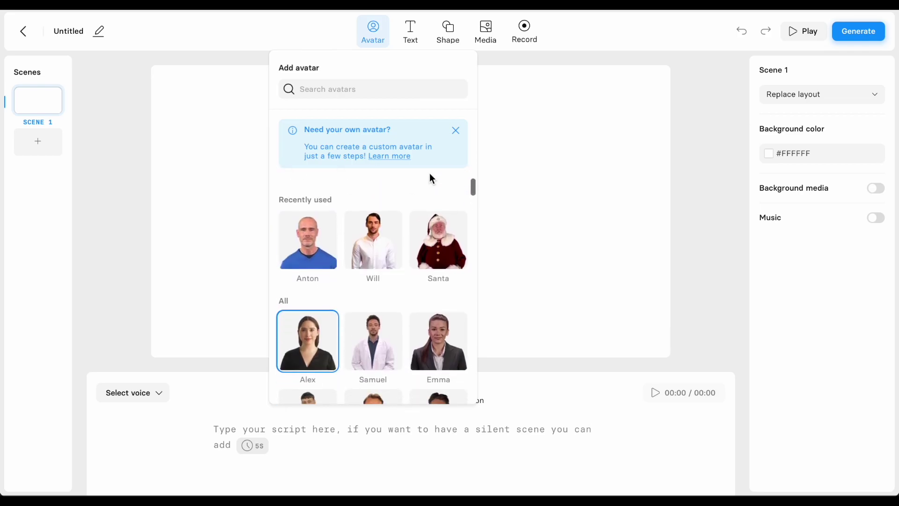
left_click(434, 228)
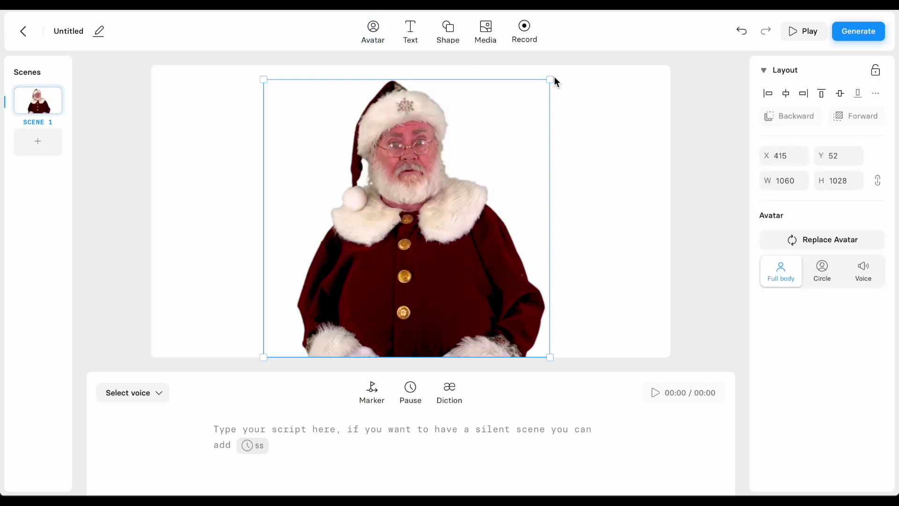
Shrink and move Santa, try left and right alignment, then centre it horizontally
mouse_move(550, 80)
left_mouse_down()
mouse_move(486, 176)
mouse_move(541, 127)
left_mouse_up()
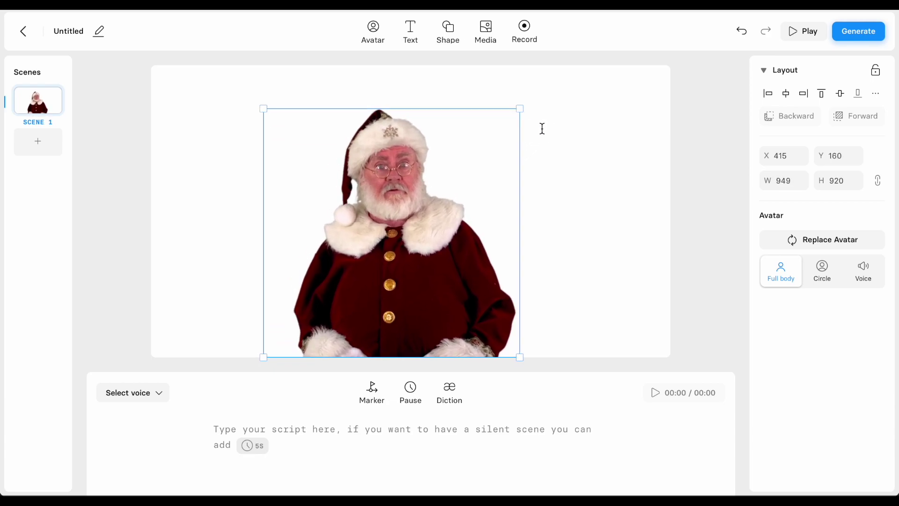
mouse_move(403, 237)
left_mouse_down()
mouse_move(538, 241)
mouse_move(315, 243)
left_mouse_up()
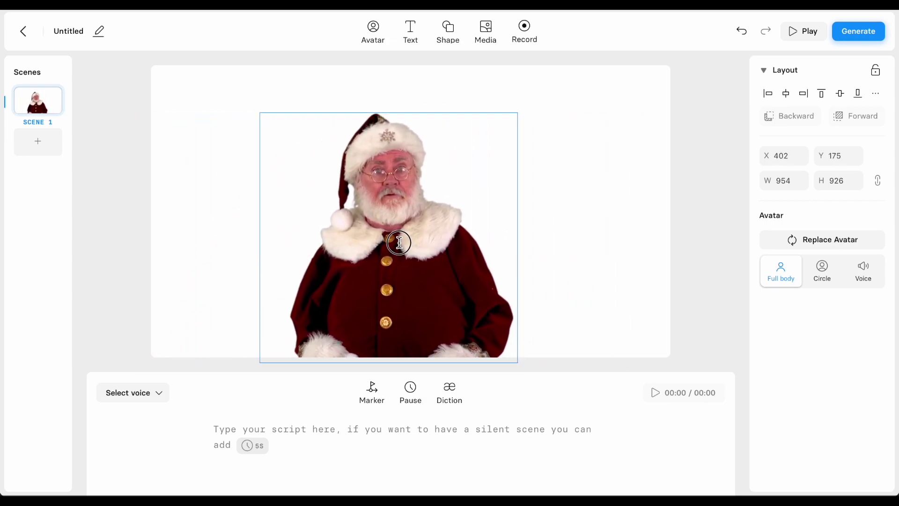
left_click_drag(316, 243, 412, 242)
left_click(768, 93)
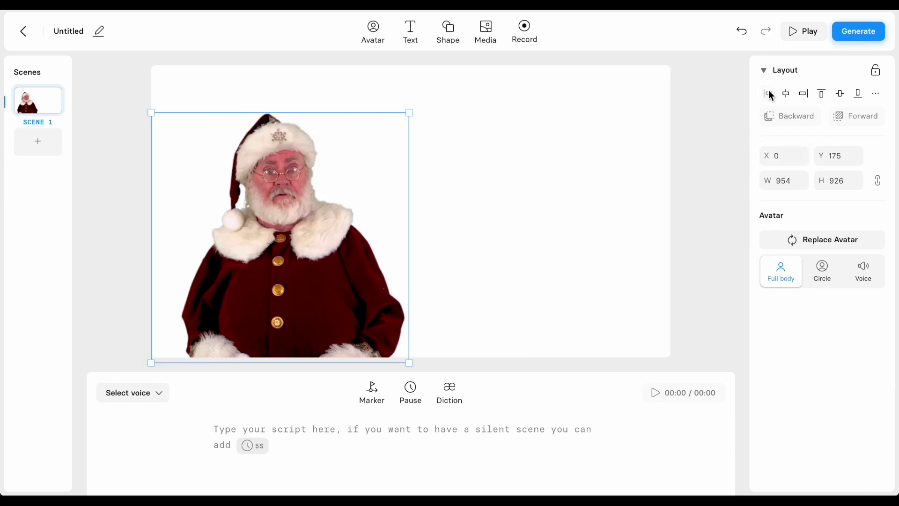
left_click(803, 94)
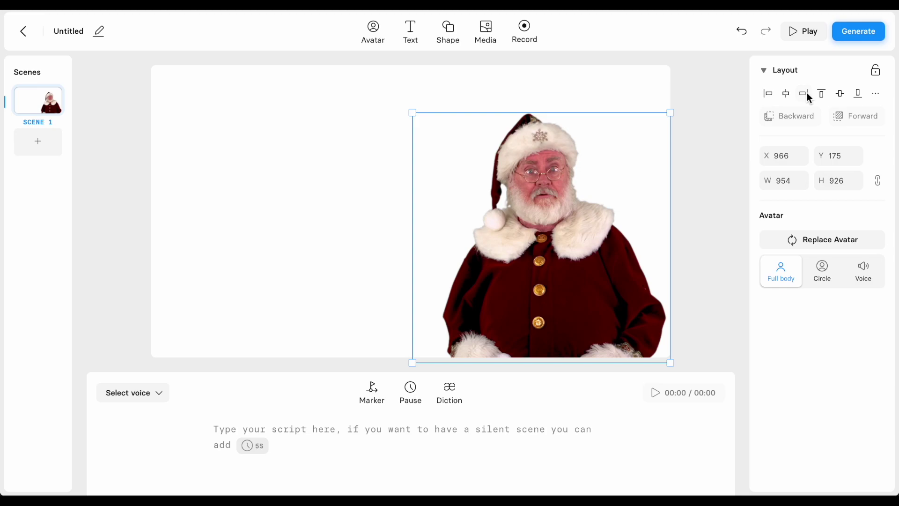
left_click(786, 94)
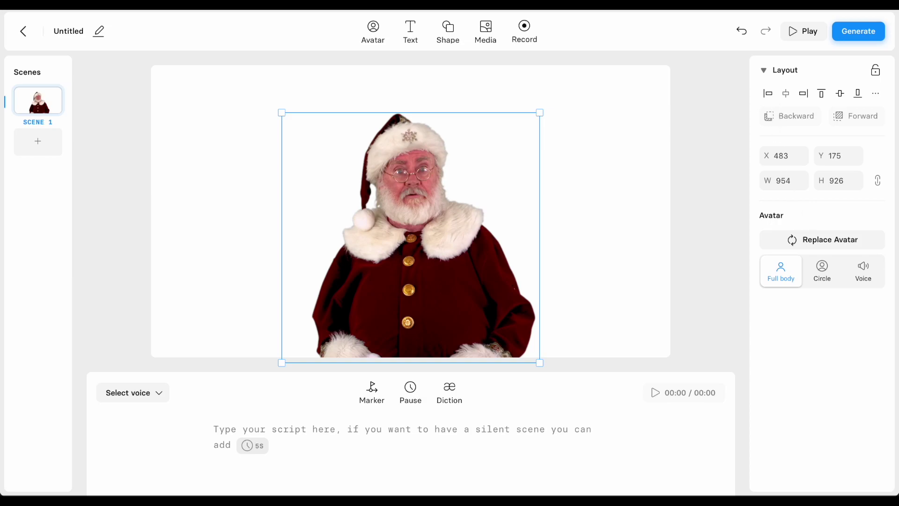
Try Santa as a circle and as voice-only, then settle on full body
left_click(822, 276)
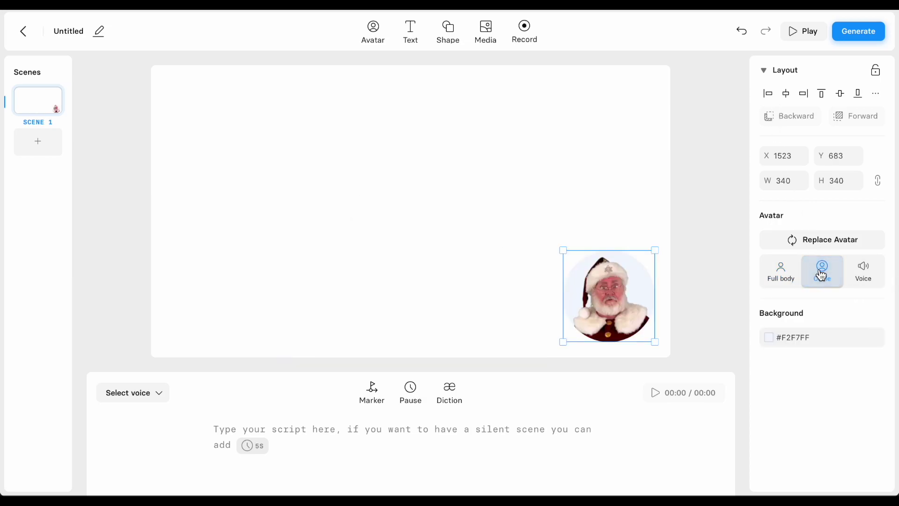
mouse_move(617, 304)
left_mouse_down()
mouse_move(386, 204)
mouse_move(597, 289)
left_mouse_up()
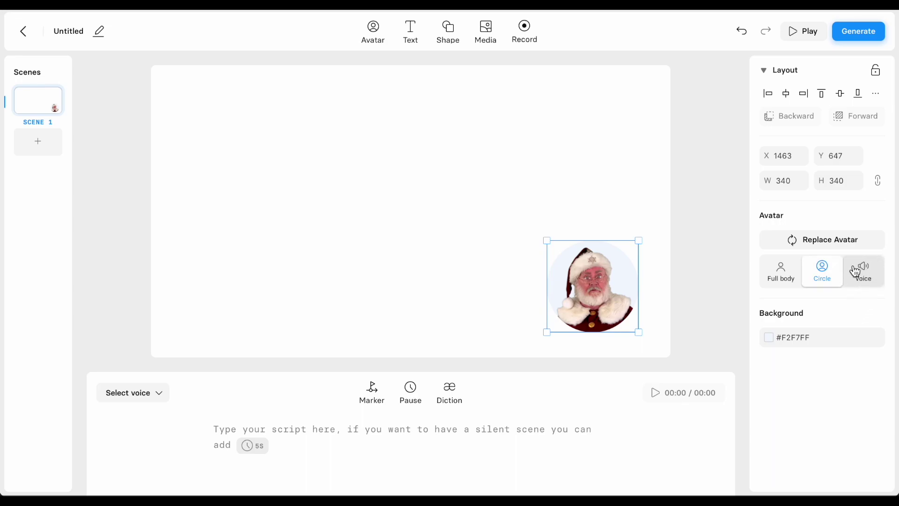
left_click(855, 272)
left_click(777, 277)
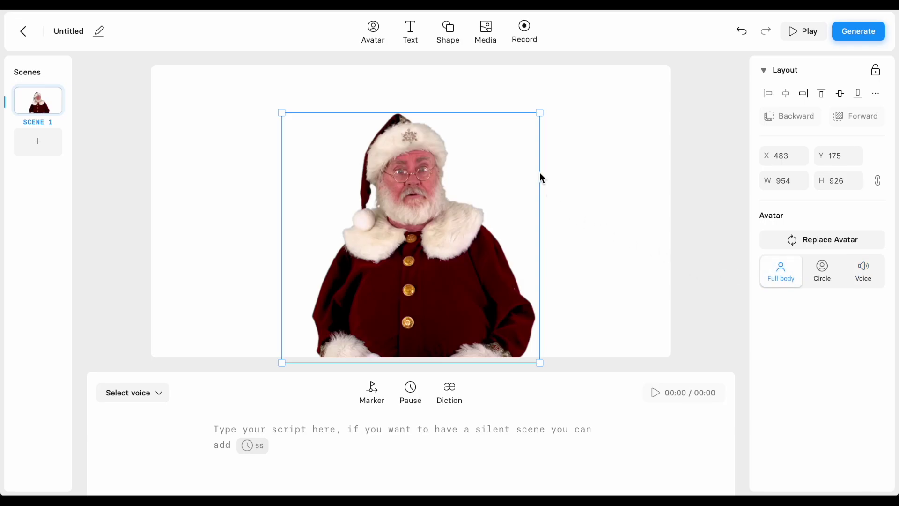
Add a filled rectangle, send it behind Santa, and stretch it over the whole scene
left_click(454, 33)
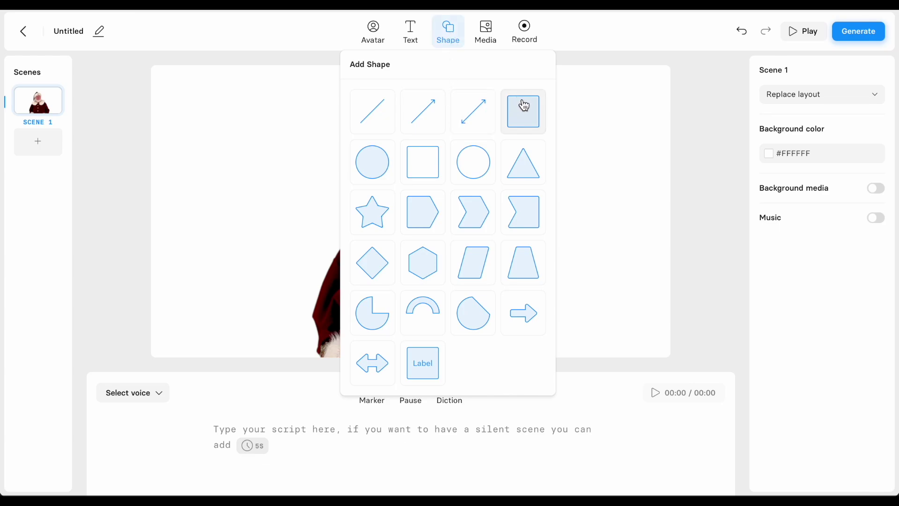
left_click(518, 126)
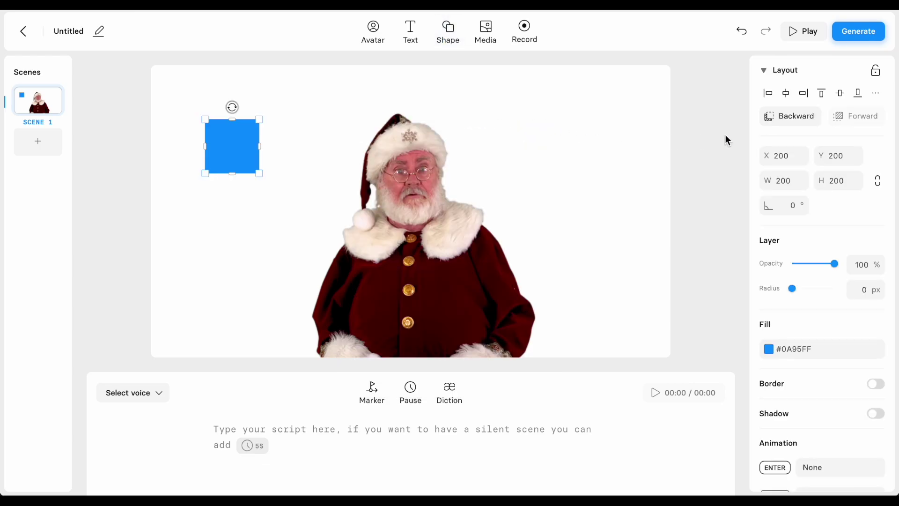
left_click(790, 117)
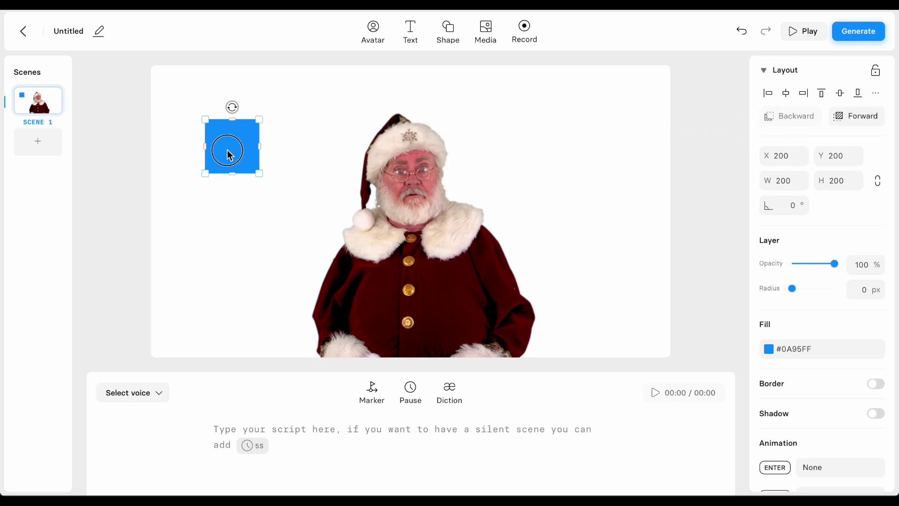
mouse_move(232, 154)
left_mouse_down()
mouse_move(353, 191)
mouse_move(240, 153)
left_mouse_up()
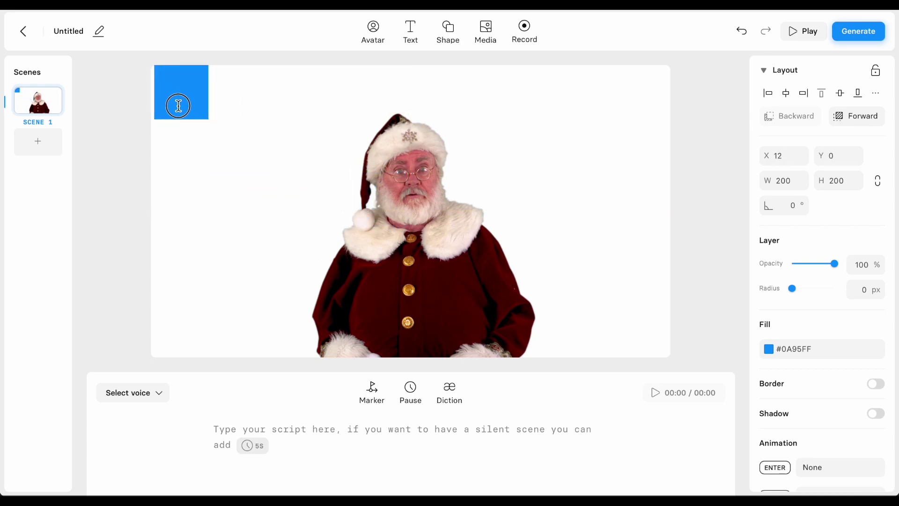
mouse_move(241, 153)
left_mouse_down()
mouse_move(177, 105)
mouse_move(670, 358)
left_mouse_up()
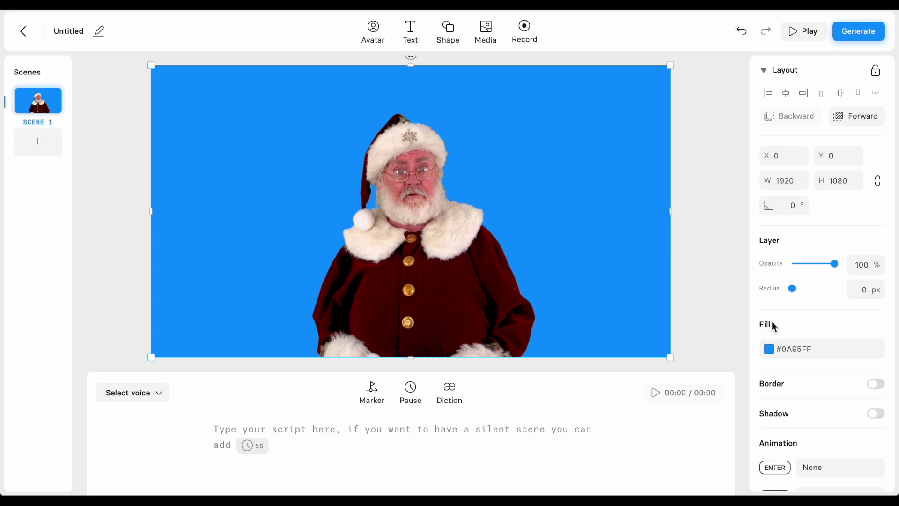
Make the backdrop a cyan-to-white gradient and begin the script 'Hello, kids! Do you want to receive gifts'
left_click(767, 355)
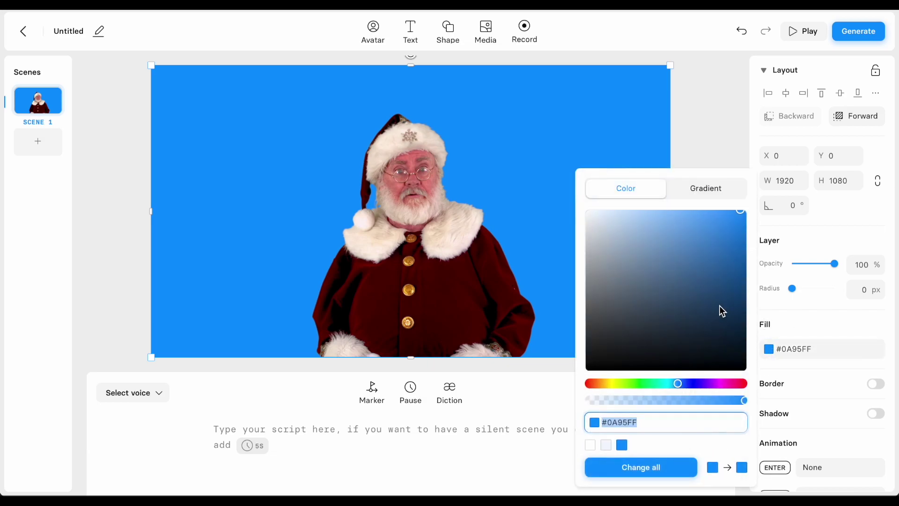
left_click_drag(679, 383, 672, 383)
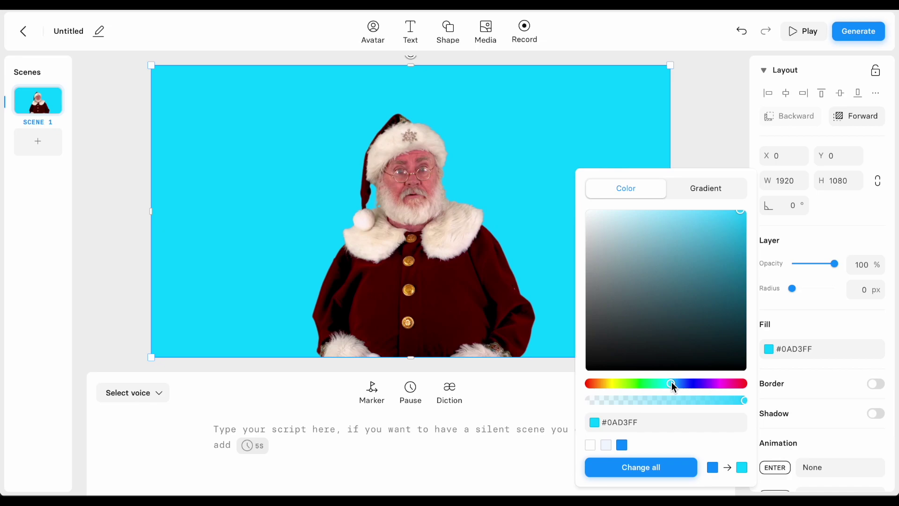
left_click(701, 189)
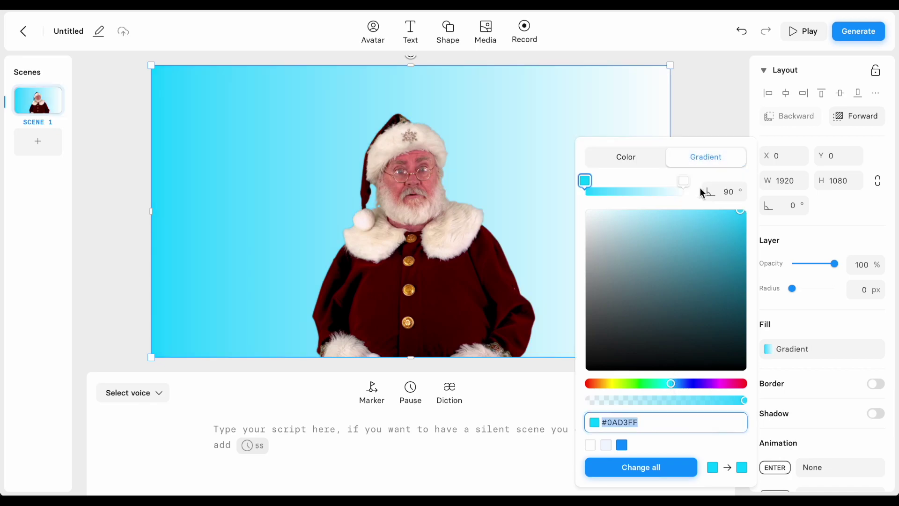
left_click(688, 107)
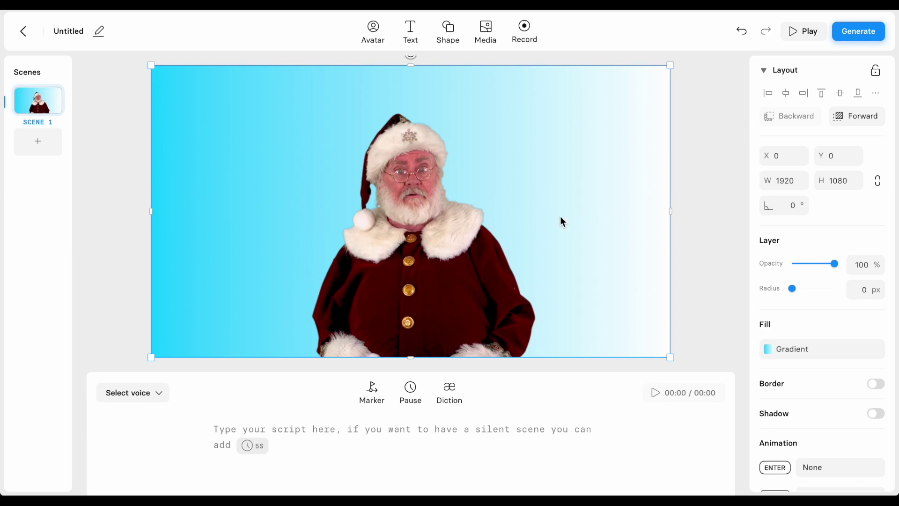
left_click(403, 435)
type("Hello, kids! Do")
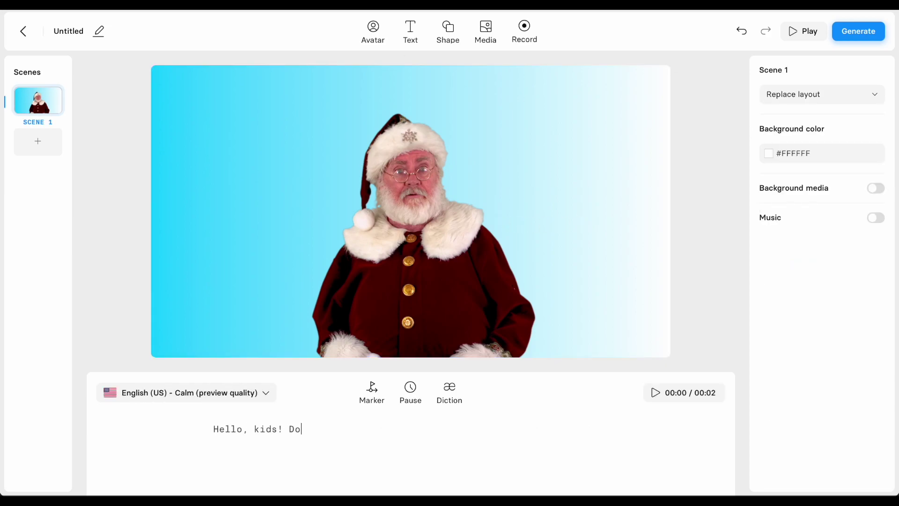
type(" you want to rec")
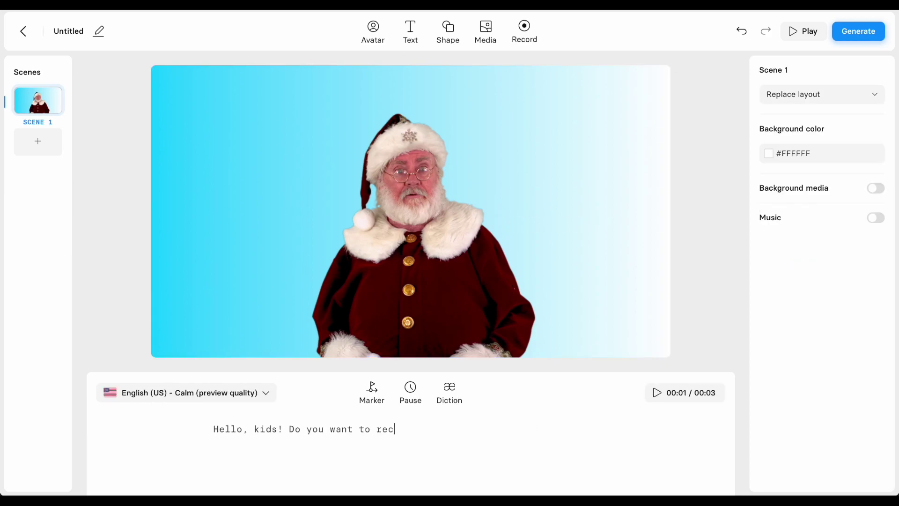
type("eive gifts?")
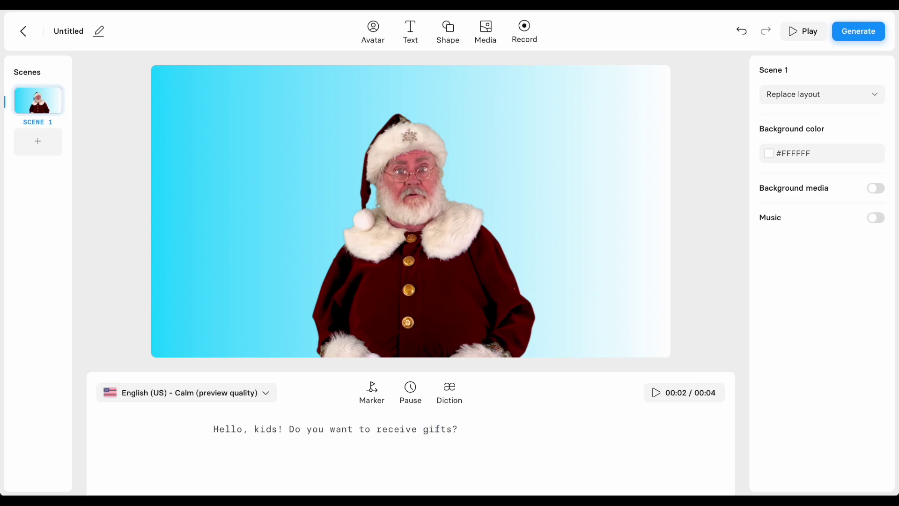
Preview Santa's 'Hello, kids! Do you want to receive gifts?' line
left_click(656, 392)
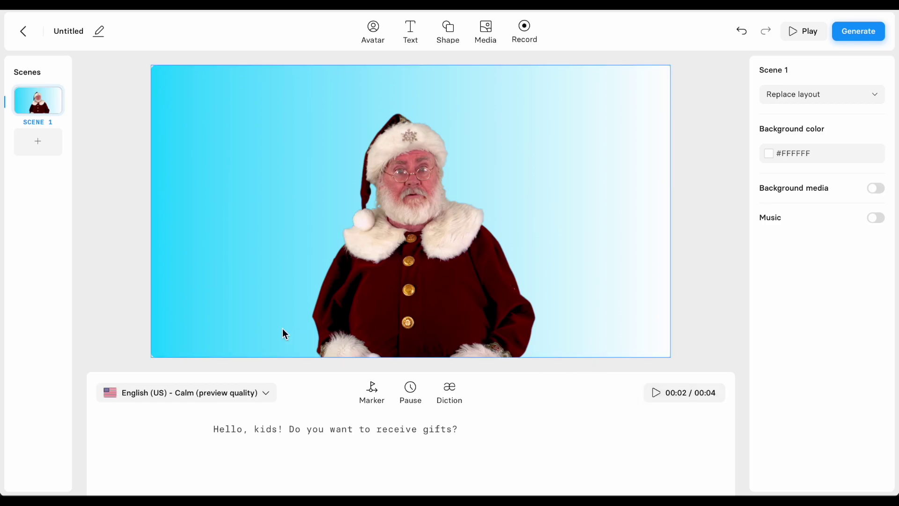
Browse the Select voice list and close it, keeping English (US) Calm
left_click(269, 399)
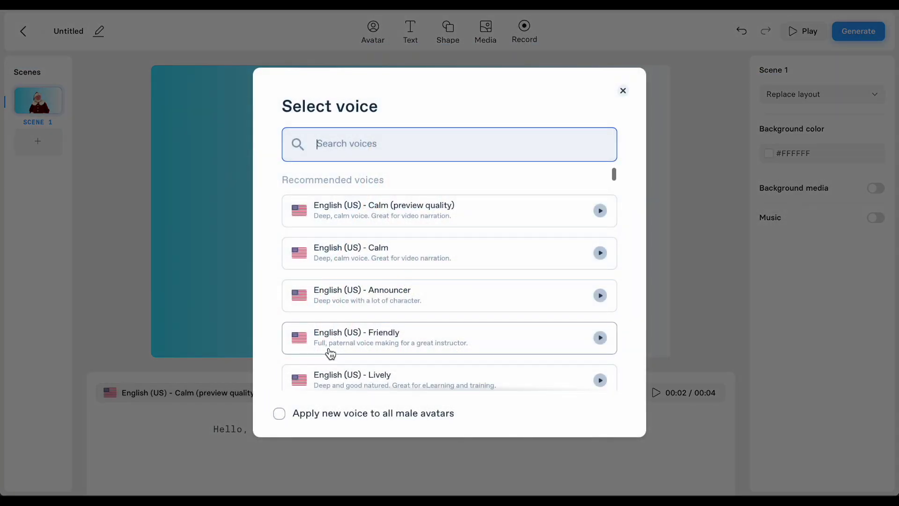
scroll(330, 352, "down", 1)
scroll(331, 352, "down", 3)
scroll(330, 352, "down", 2)
scroll(331, 351, "down", 2)
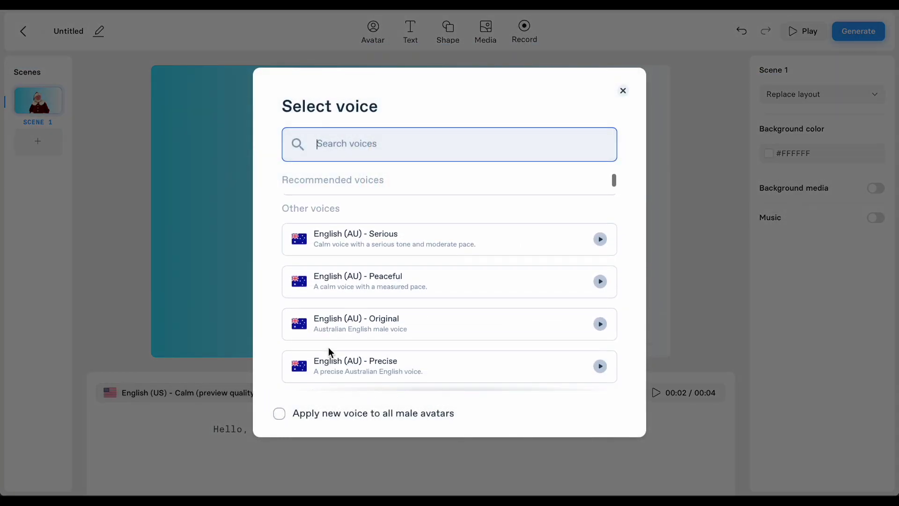
scroll(329, 351, "down", 4)
scroll(329, 351, "down", 1)
scroll(329, 351, "down", 3)
scroll(329, 352, "down", 2)
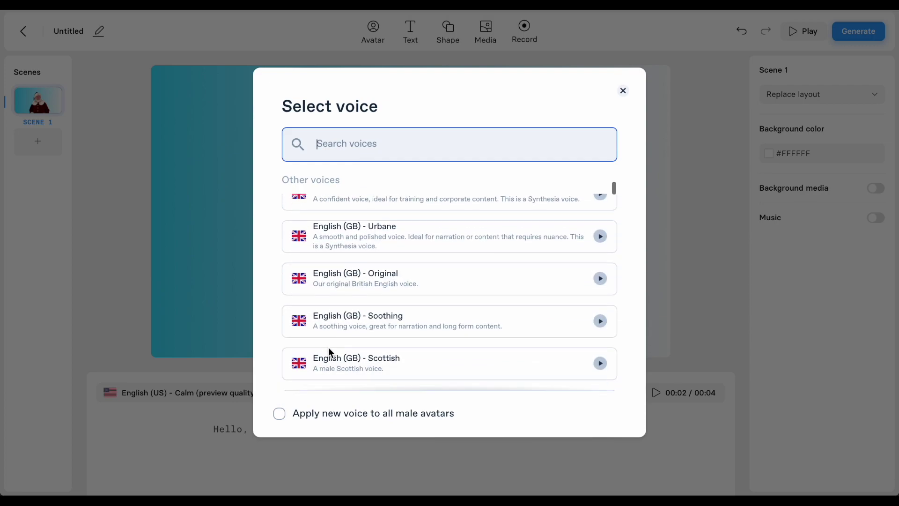
scroll(329, 352, "down", 1)
scroll(329, 351, "down", 2)
scroll(330, 351, "down", 1)
scroll(330, 352, "down", 2)
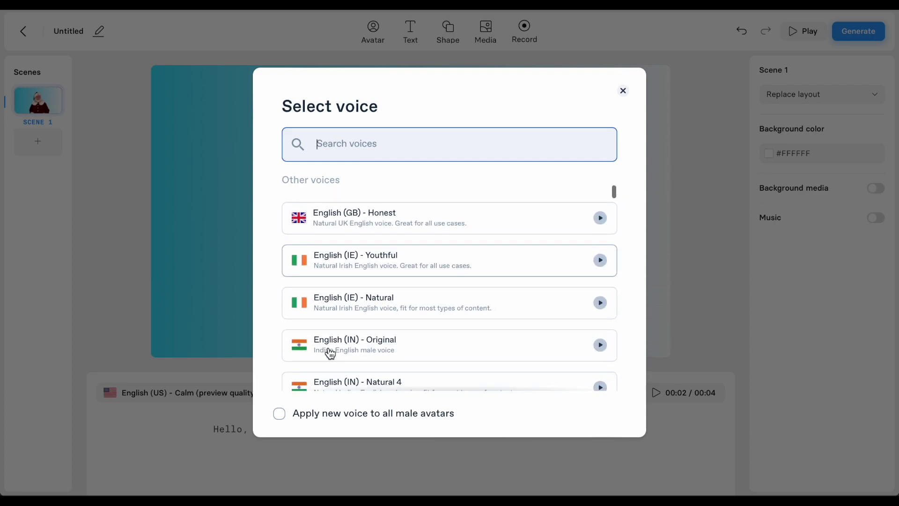
scroll(330, 352, "down", 2)
scroll(330, 352, "up", 4)
scroll(331, 353, "up", 5)
scroll(330, 353, "up", 10)
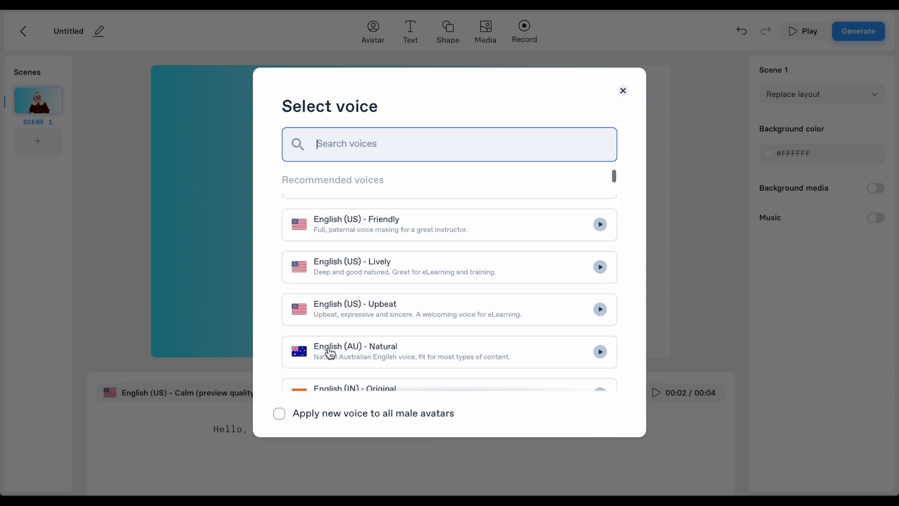
scroll(330, 352, "up", 3)
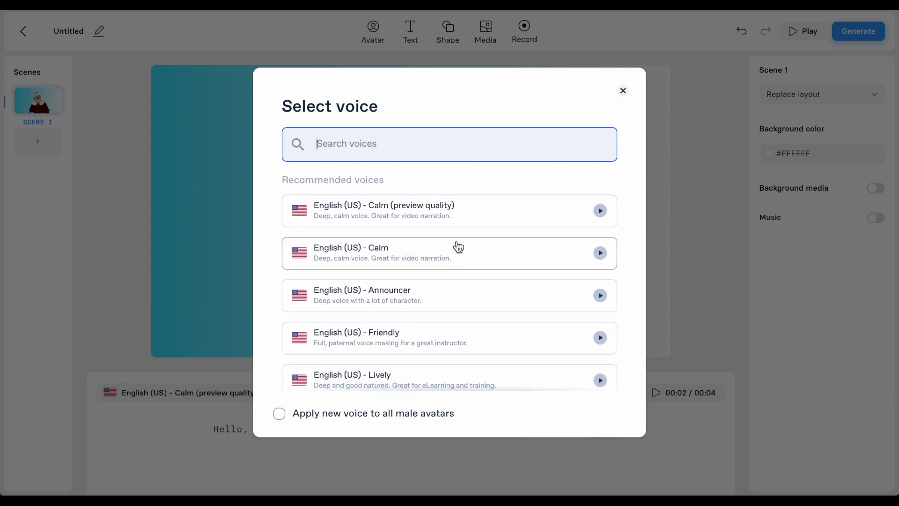
left_click(623, 90)
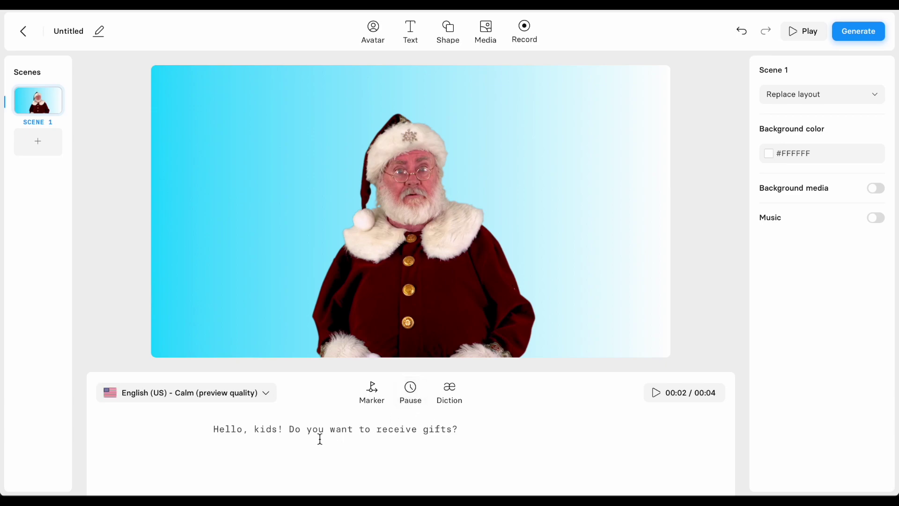
Insert a 1s pause after 'Hello, kids!' and preview the script
left_click(283, 429)
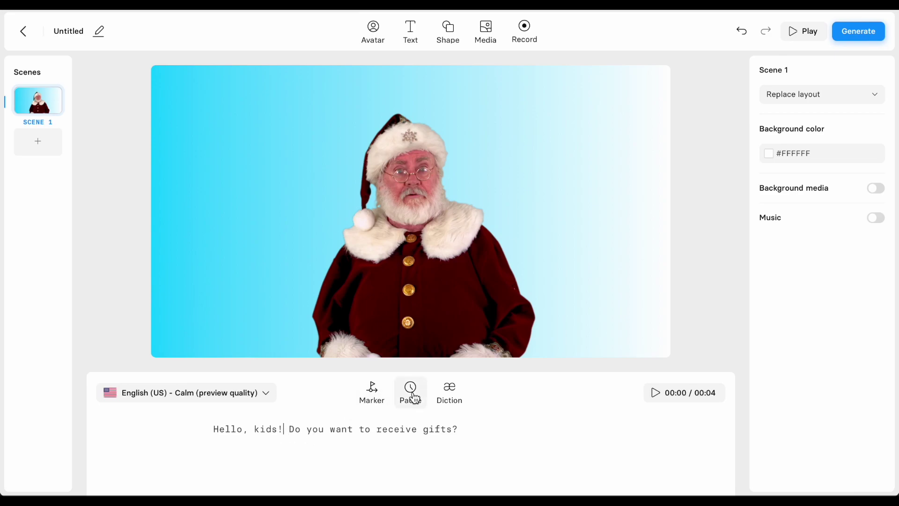
left_click(412, 396)
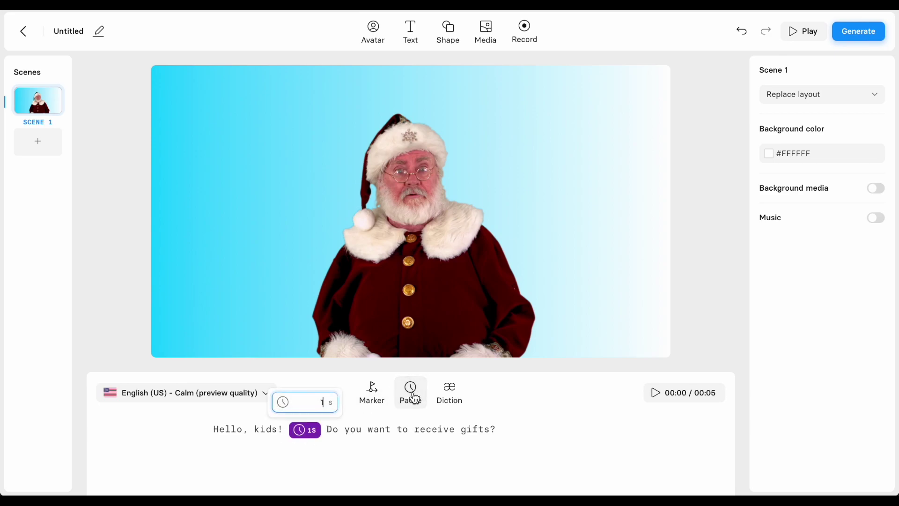
key("Return")
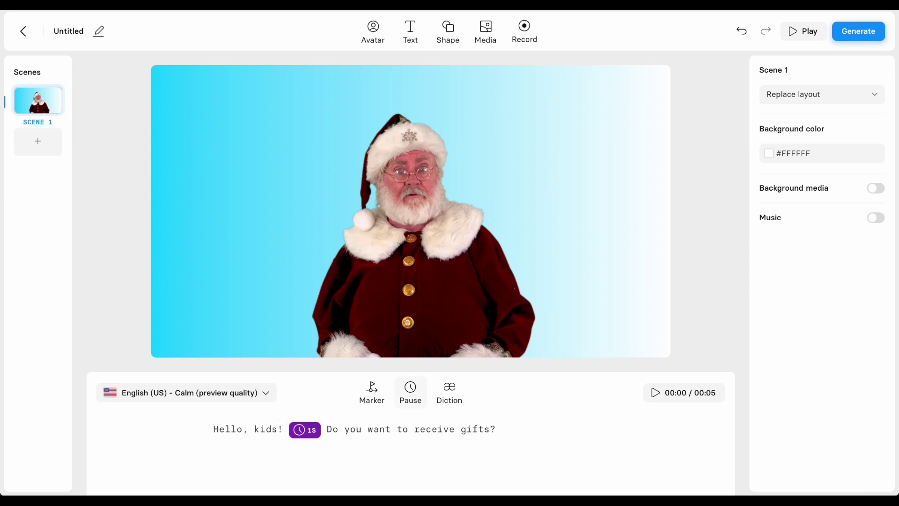
left_click(654, 393)
Add a blank scene, then duplicate Scene 1 from its context menu
left_click(40, 150)
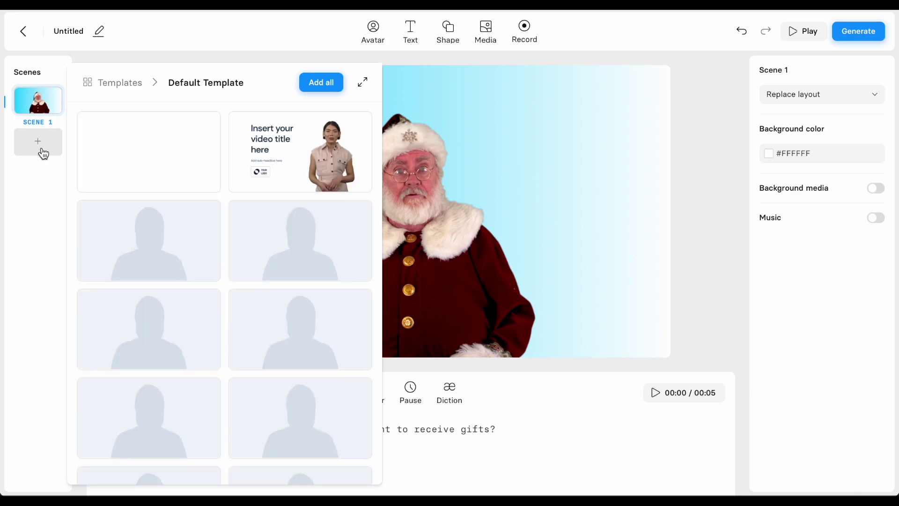
mouse_move(148, 151)
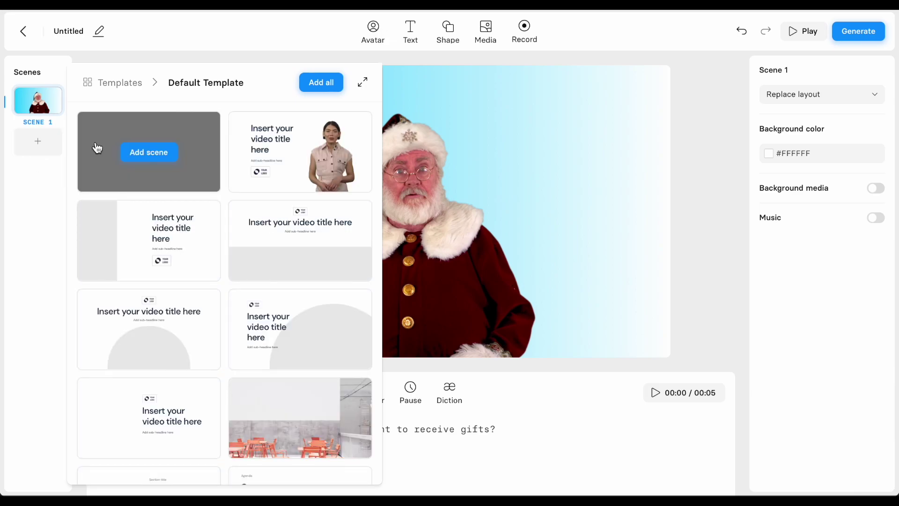
left_click(97, 148)
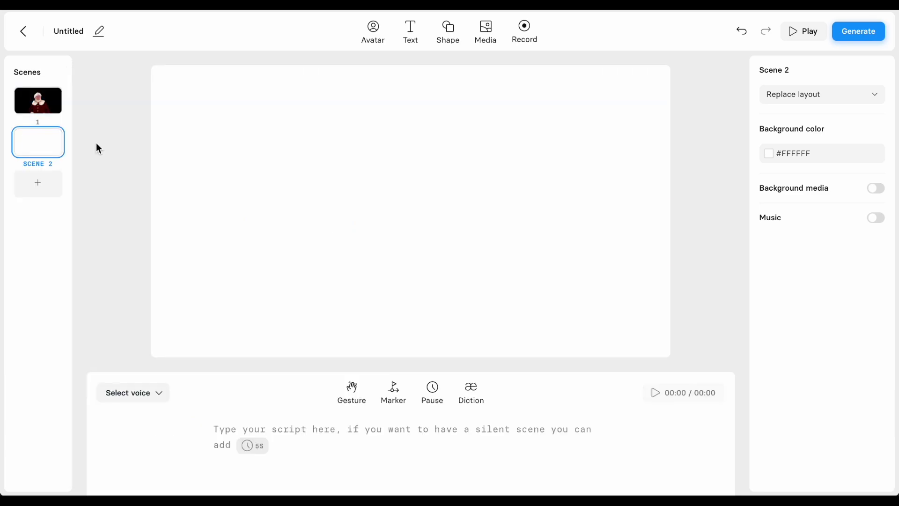
left_click(49, 111)
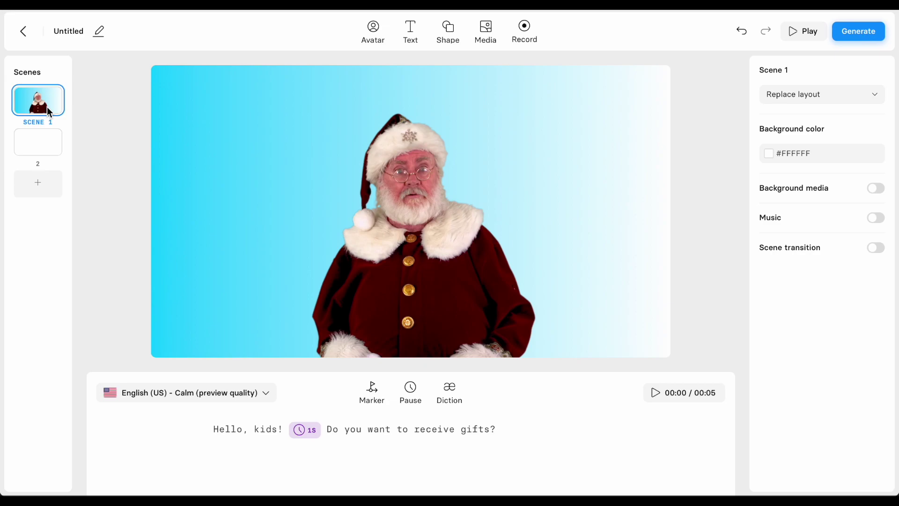
right_click(48, 108)
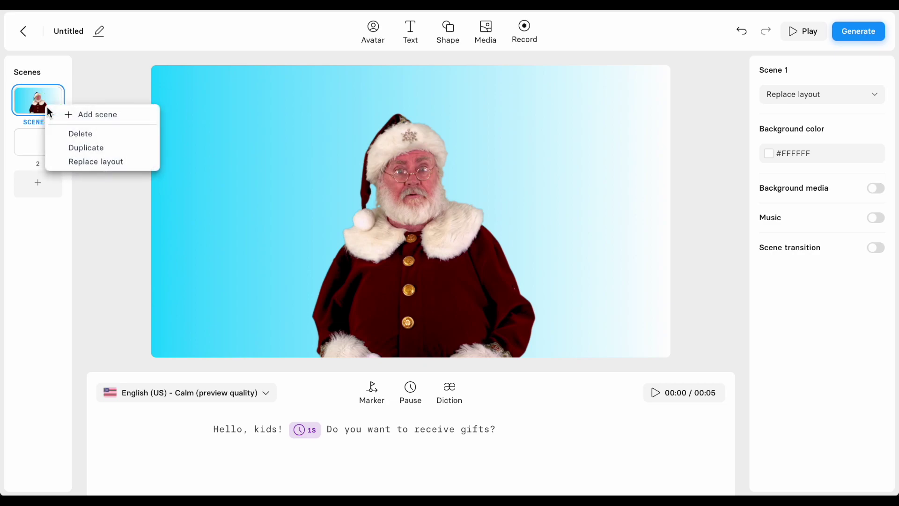
left_click(77, 149)
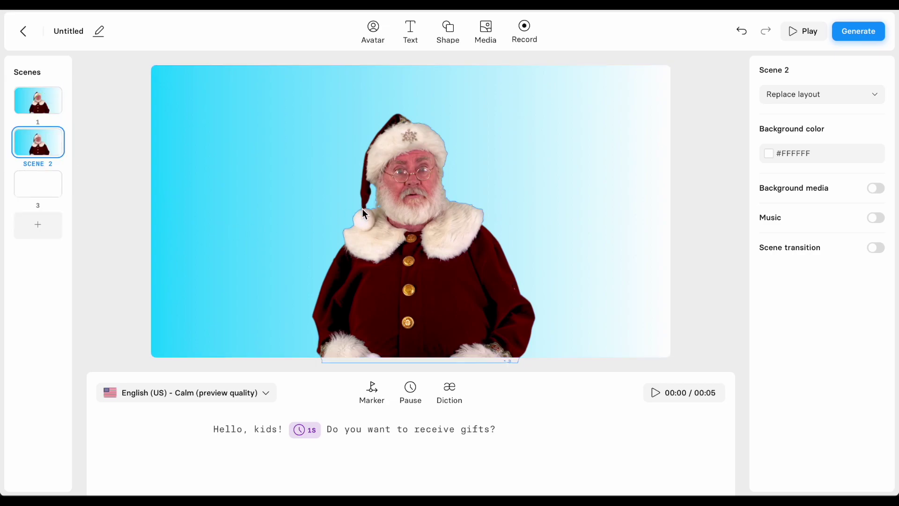
Enlarge Santa in the duplicated scene and centre him in the frame
left_click(407, 263)
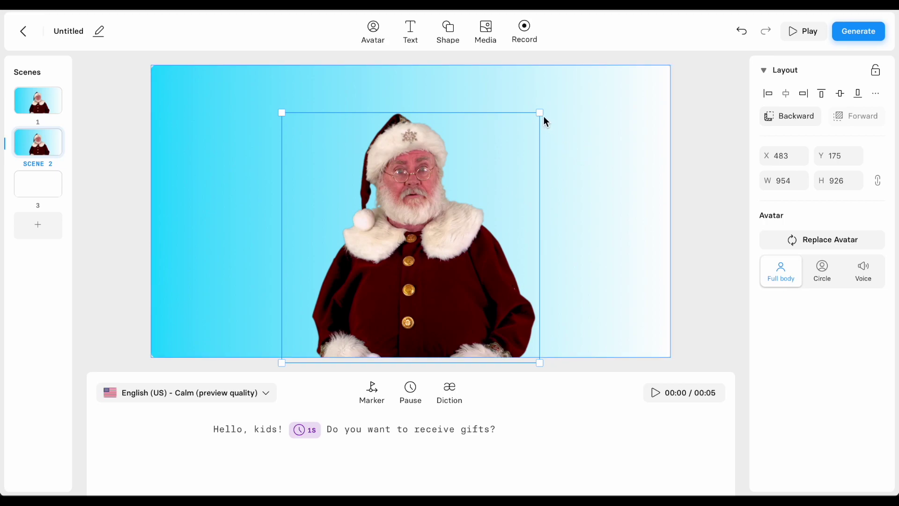
left_click_drag(540, 117, 613, 56)
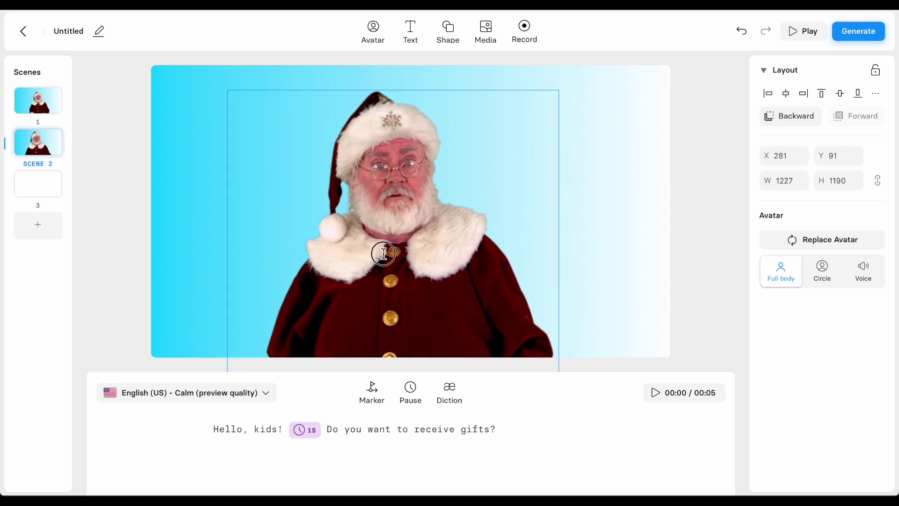
left_click_drag(440, 202, 397, 268)
left_click_drag(565, 104, 611, 66)
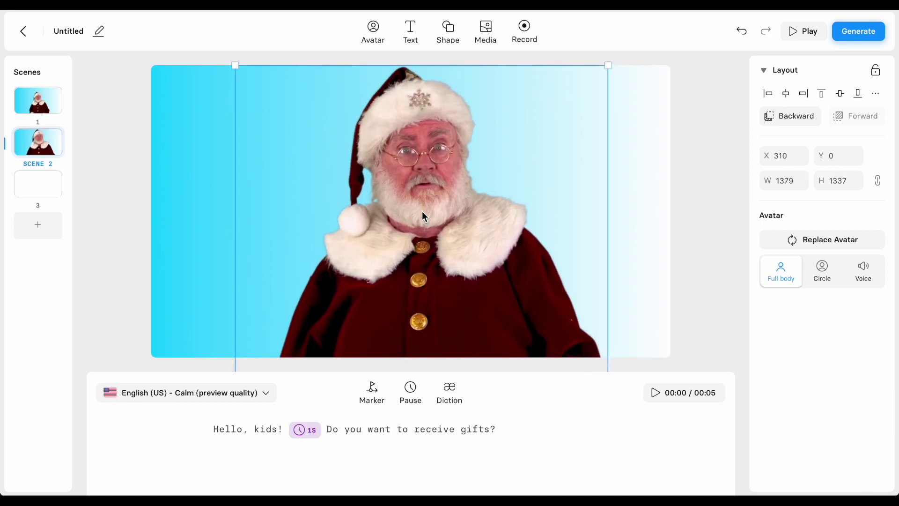
left_click_drag(412, 237, 414, 242)
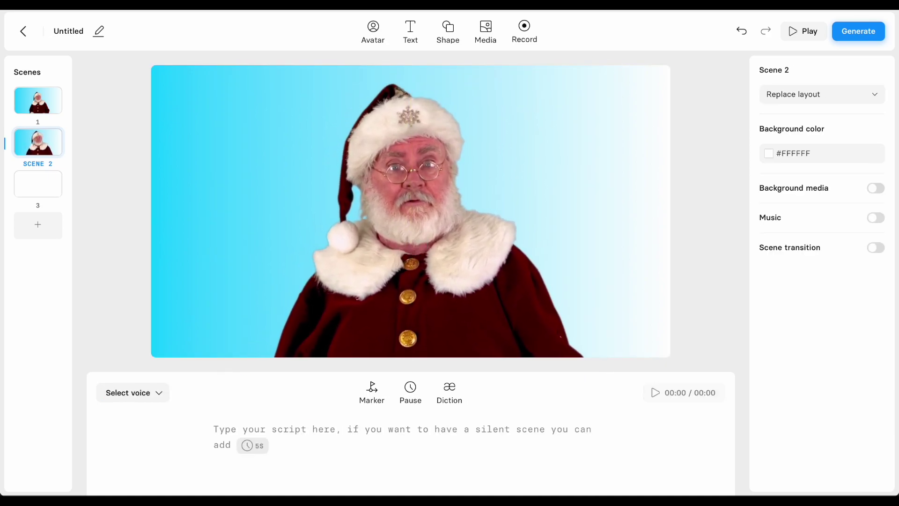
Give the copy the line 'And have you behaved well this year?' and preview it
type("And have you behaves")
key("BackSpace")
type("d well")
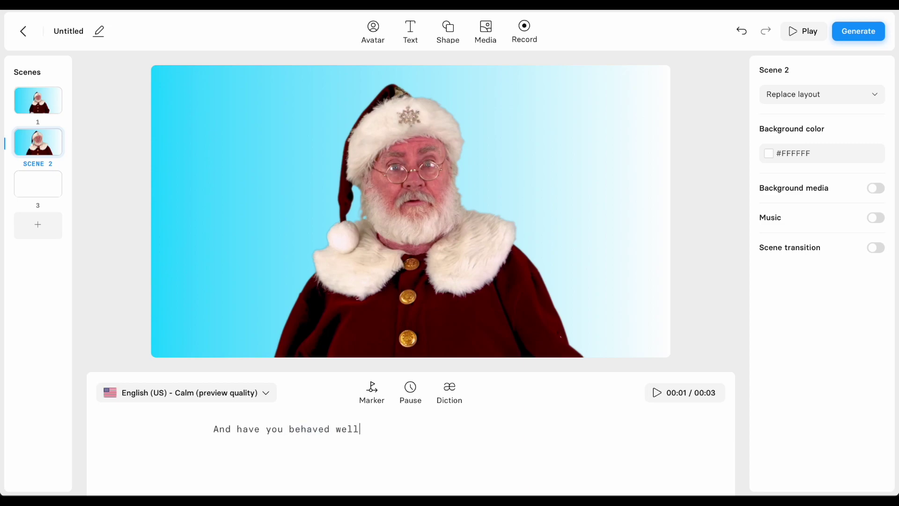
type(" this year?")
left_click(656, 393)
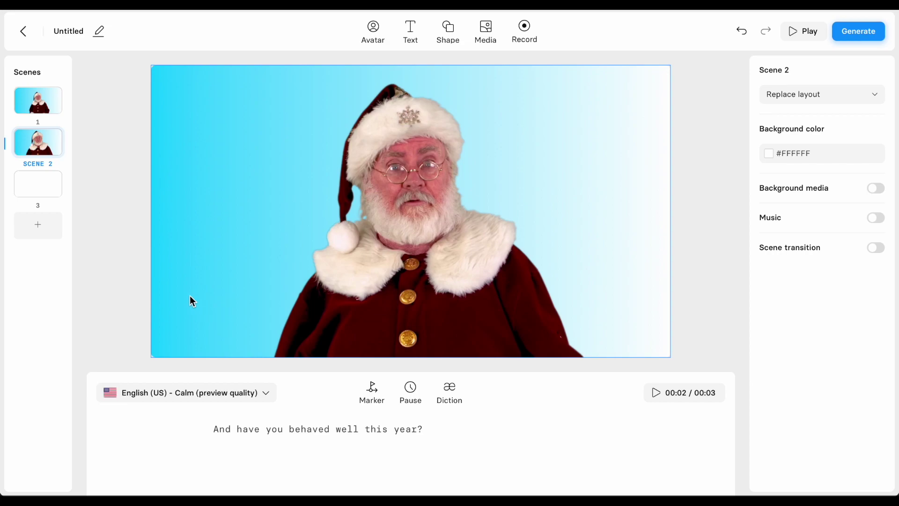
left_click(47, 193)
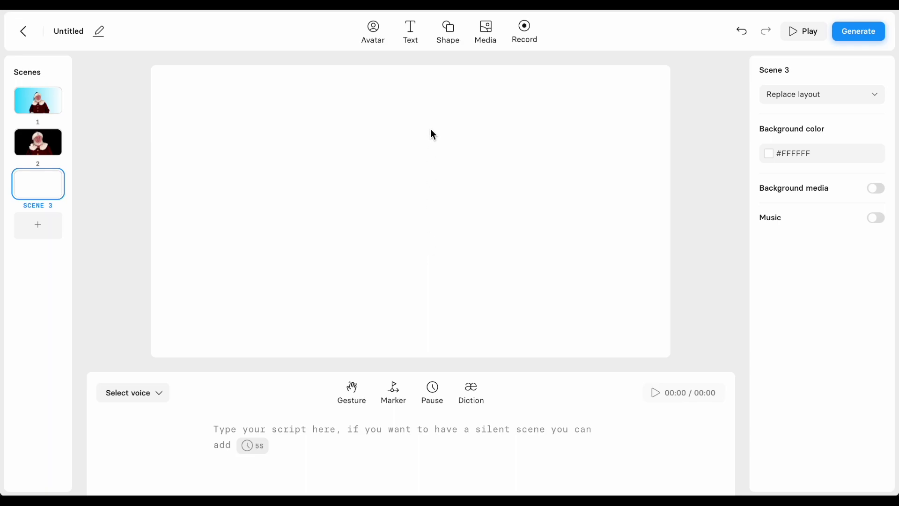
Upload Toys short.mp4 into Scene 3 and stretch it to fill the frame
left_click(487, 38)
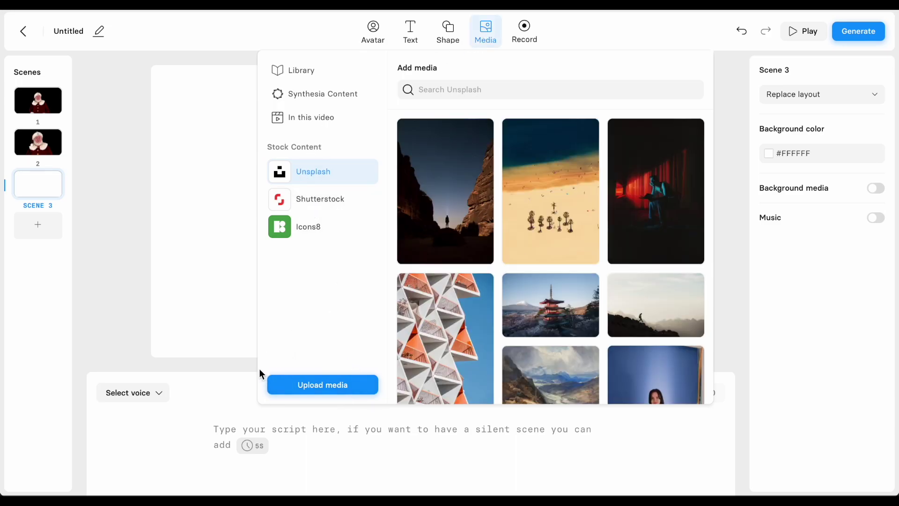
left_click(330, 392)
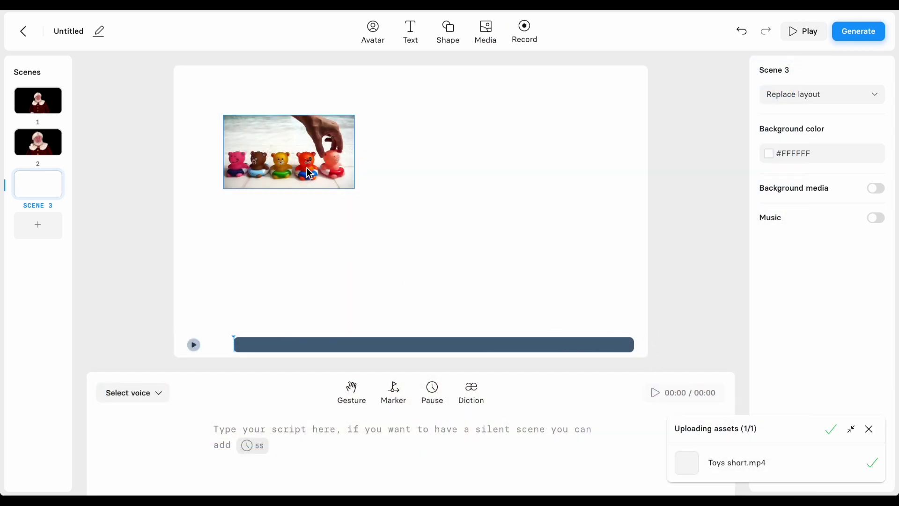
left_click_drag(305, 139, 695, 362)
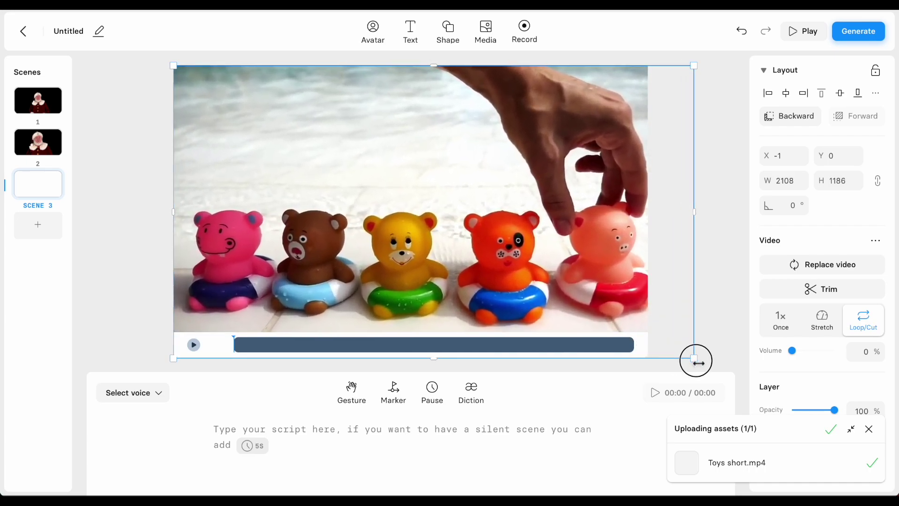
left_click_drag(560, 257, 541, 260)
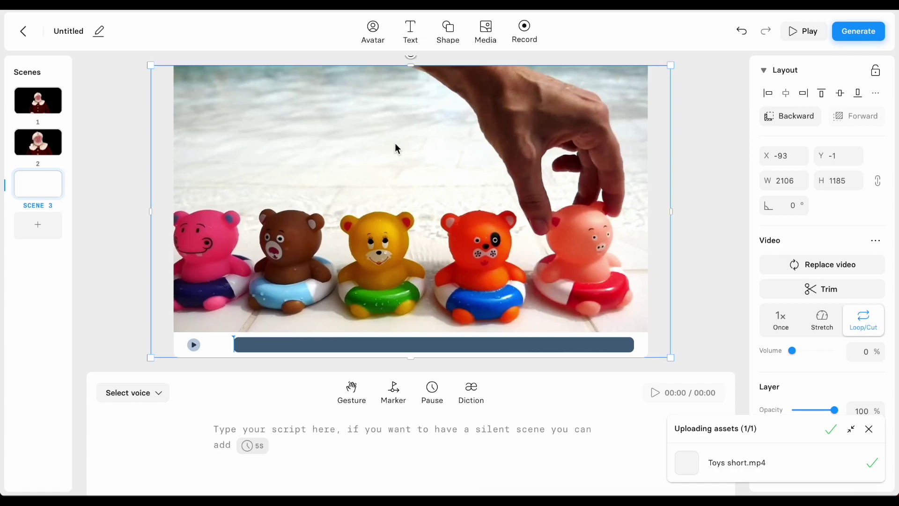
left_click(372, 38)
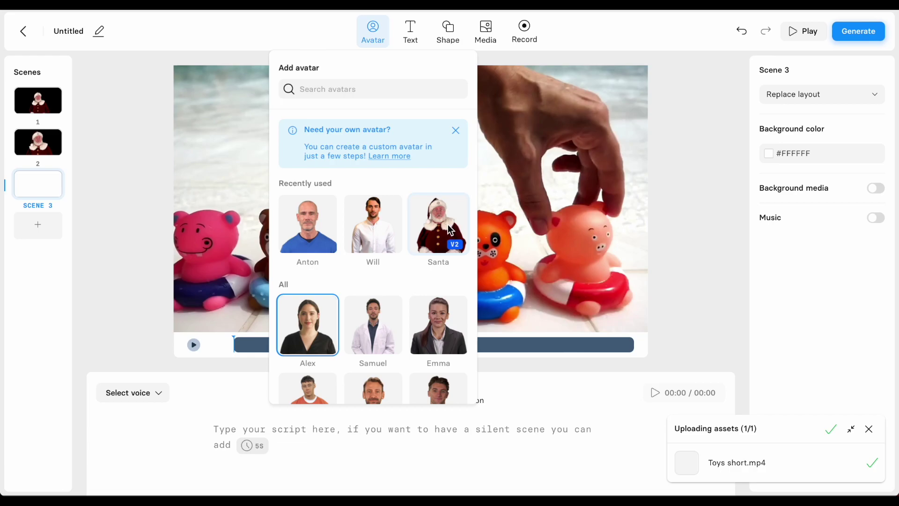
Add voice-only Santa to Scene 3 saying 'Because I have these adorable teddy bears and toy cars for you!'
left_click(448, 224)
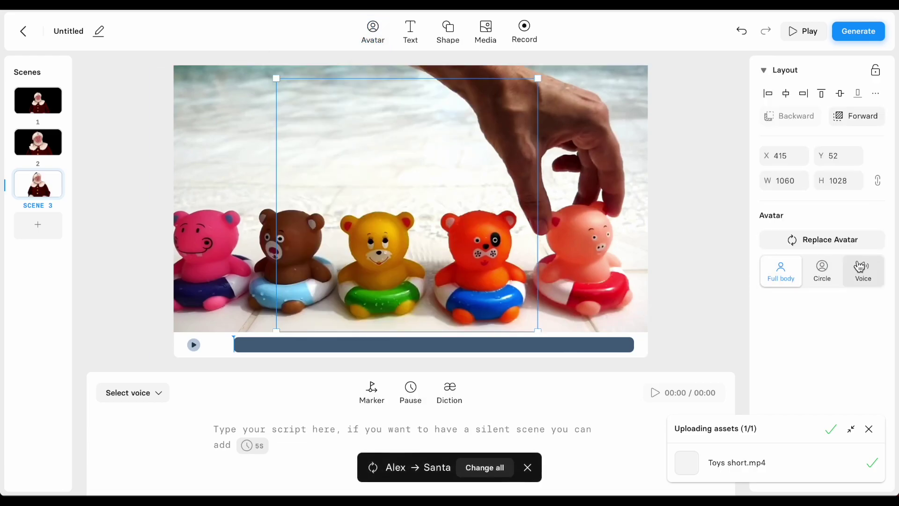
left_click(863, 275)
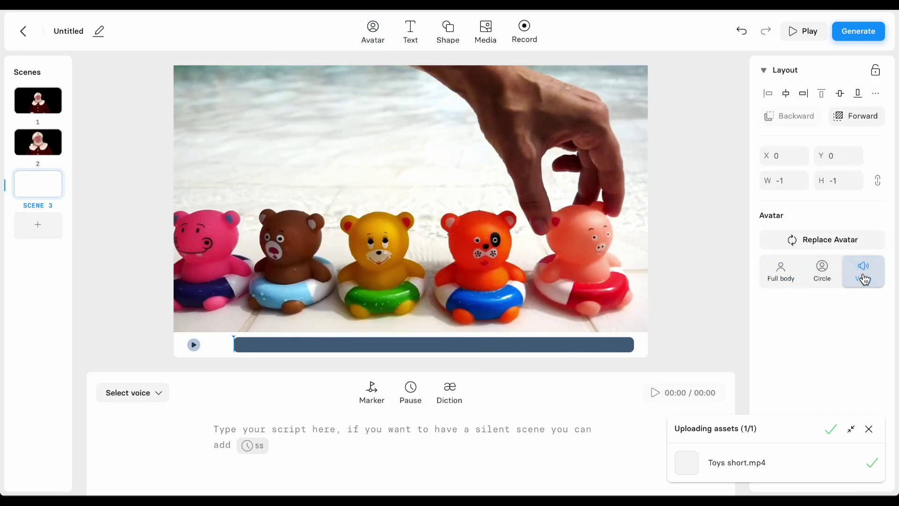
left_click(364, 427)
type("Because I have")
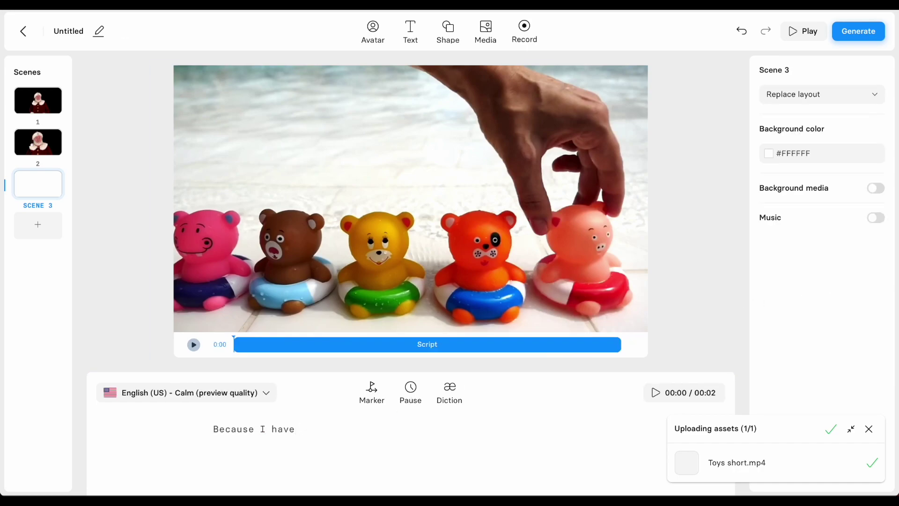
type(" these adorable teddy bears and")
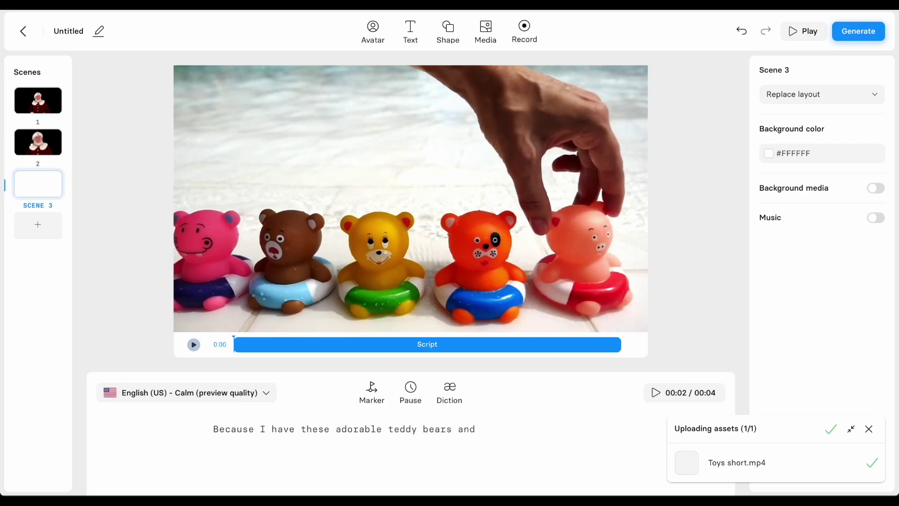
type(" toy cars for you")
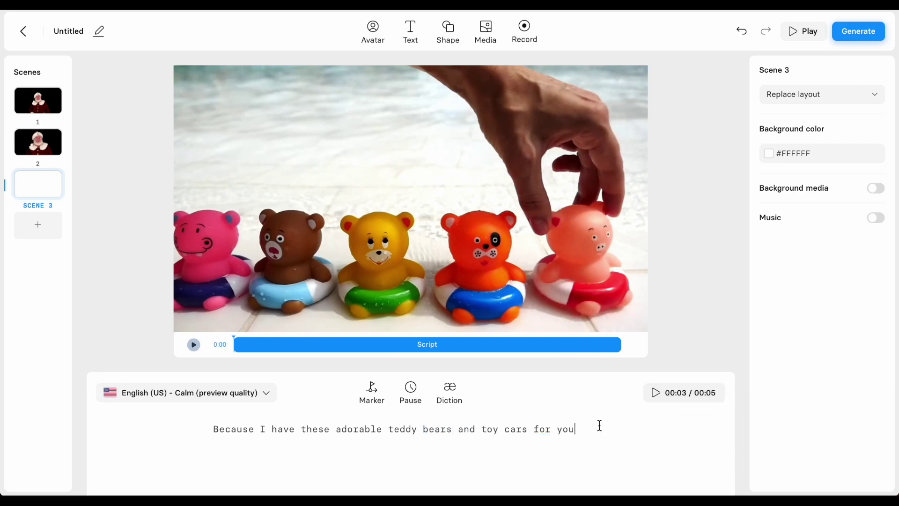
type("!")
left_click(194, 347)
left_click(452, 429)
Insert a 3-second pause after 'teddy bears' and a 5-second pause after 'you!', then preview
left_click(411, 397)
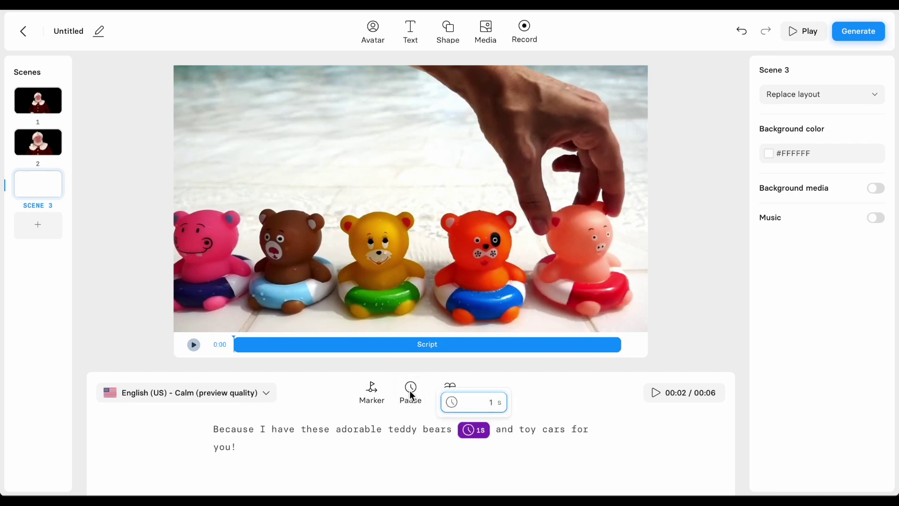
type("3")
key("Return")
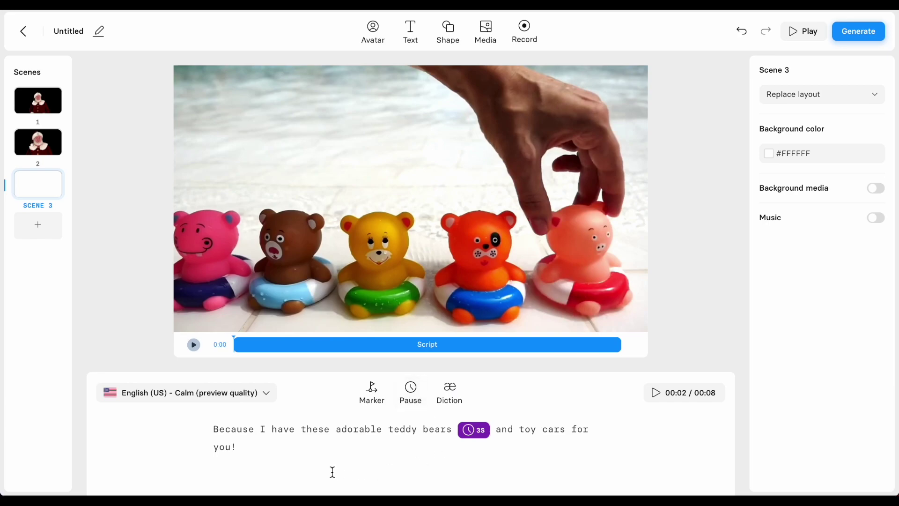
left_click(262, 448)
type("5")
key("Return")
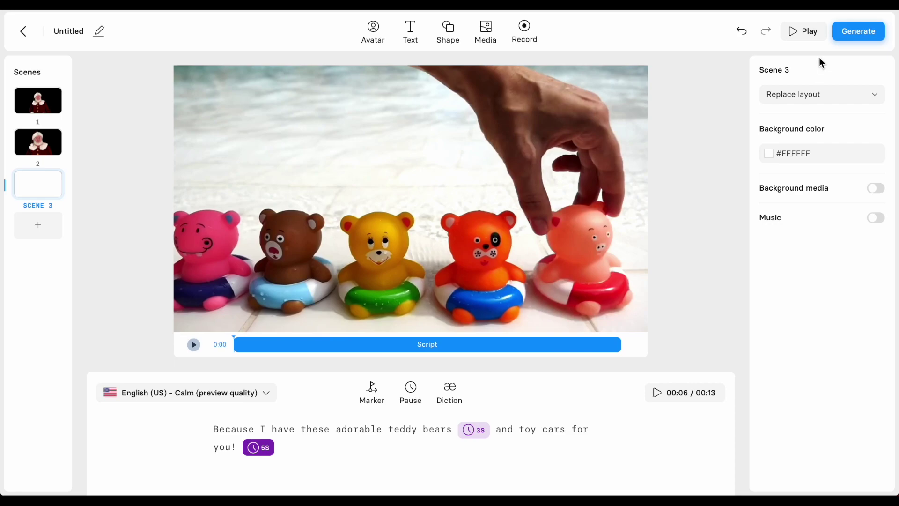
left_click(803, 38)
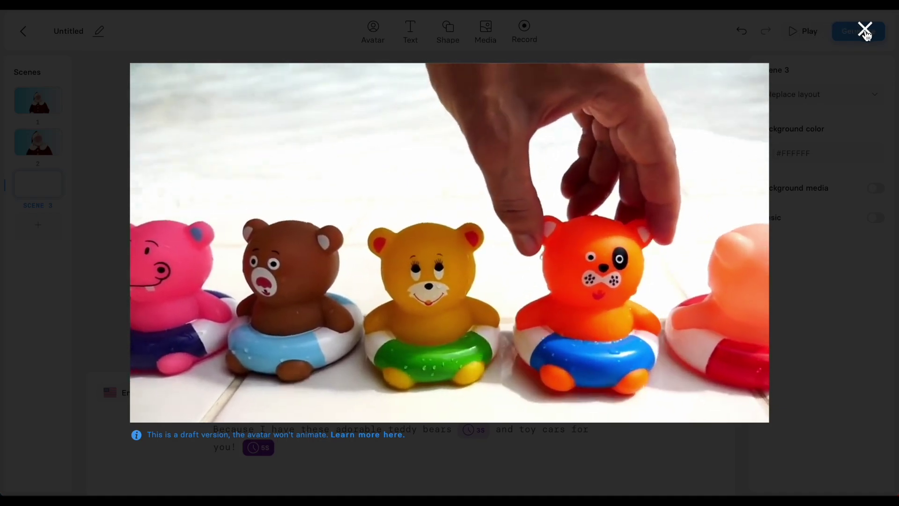
left_click(865, 29)
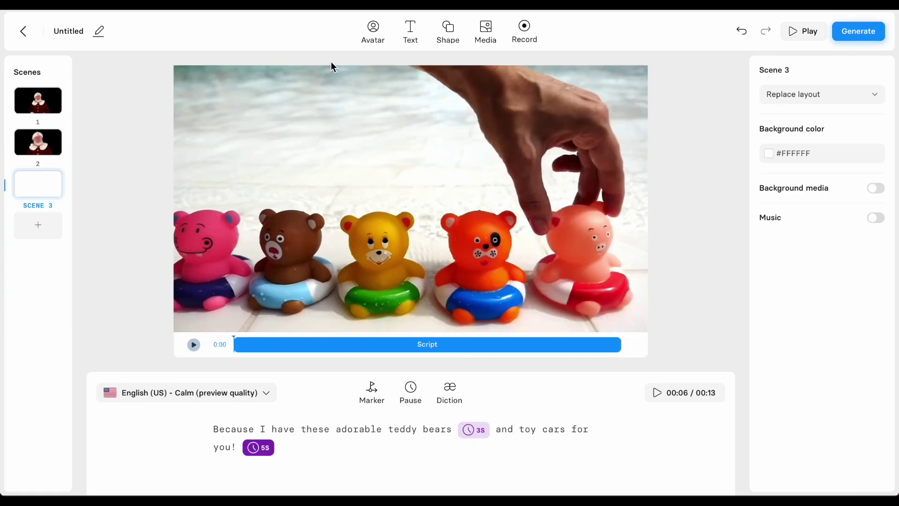
Preview the Shutterstock track Sugar Cubes and add it as Scene 1's background music
left_click(52, 100)
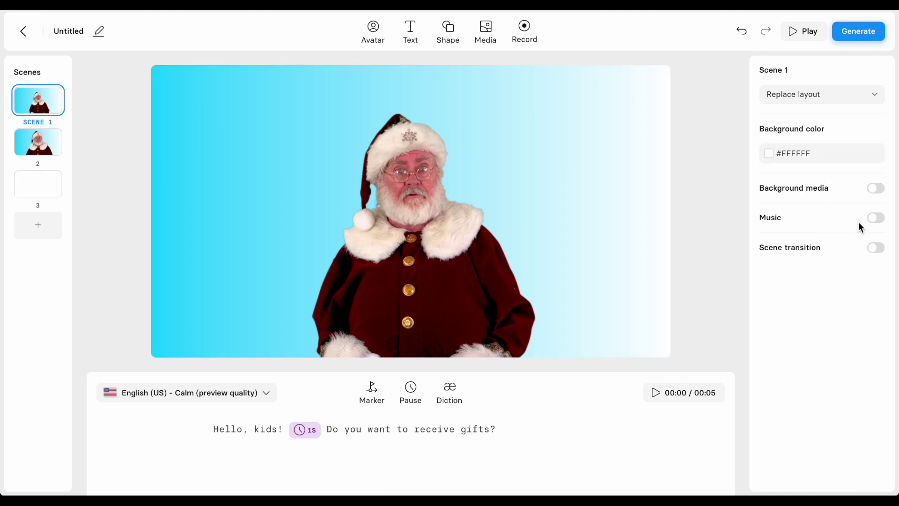
left_click(877, 218)
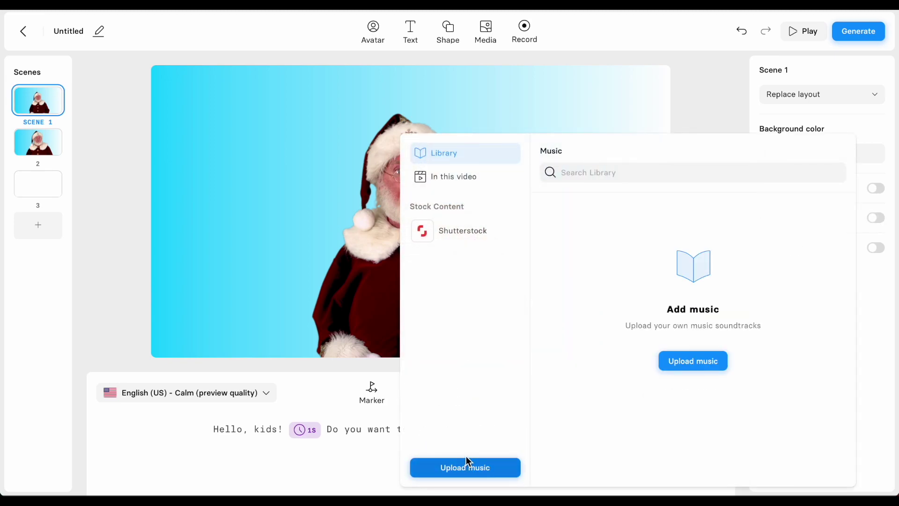
left_click(463, 235)
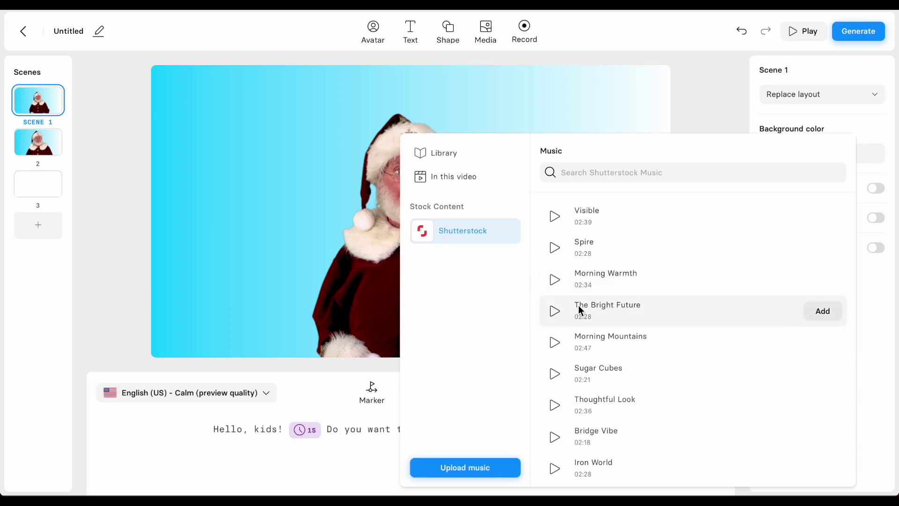
mouse_move(692, 373)
left_click(556, 375)
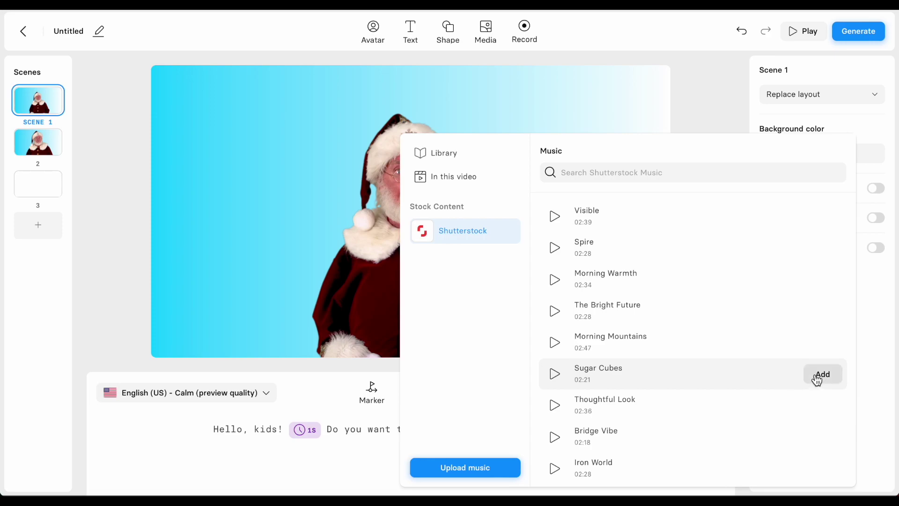
left_click(366, 243)
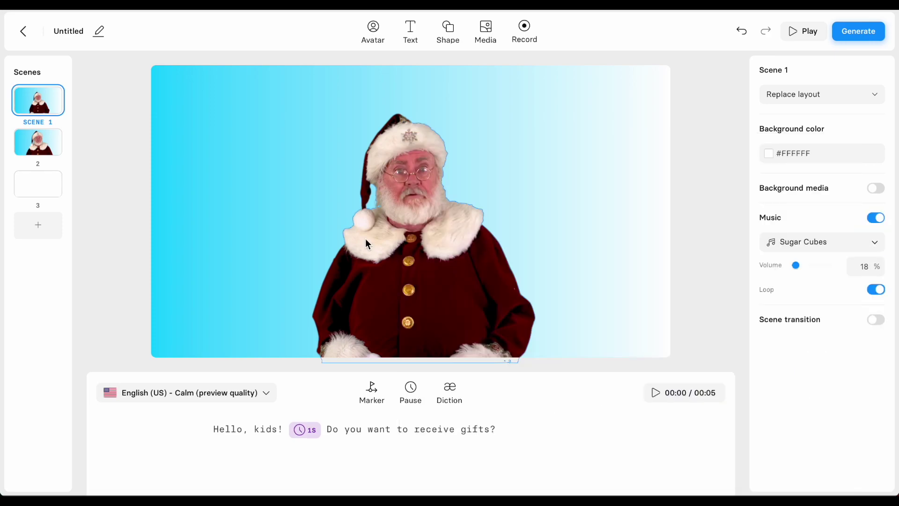
Turn on the Sugar Cubes music for Scenes 2 and 3 and preview the full video
left_click(51, 145)
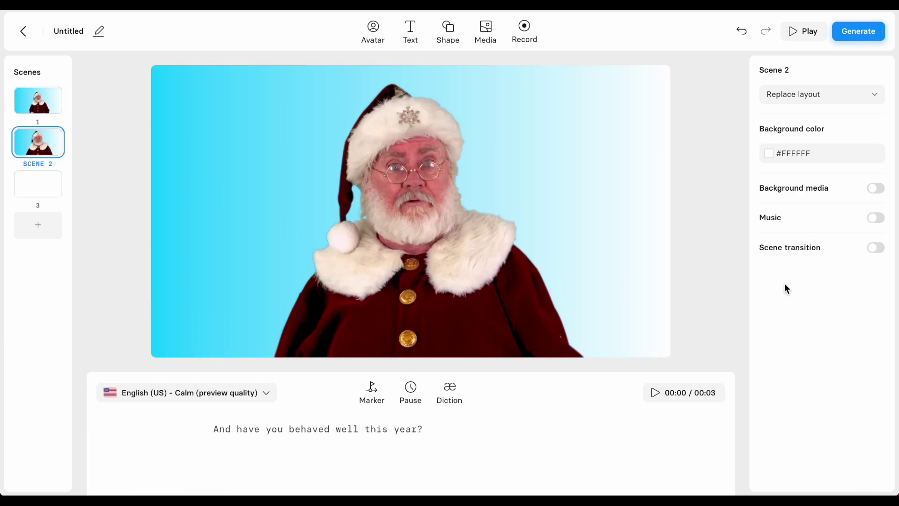
left_click(876, 218)
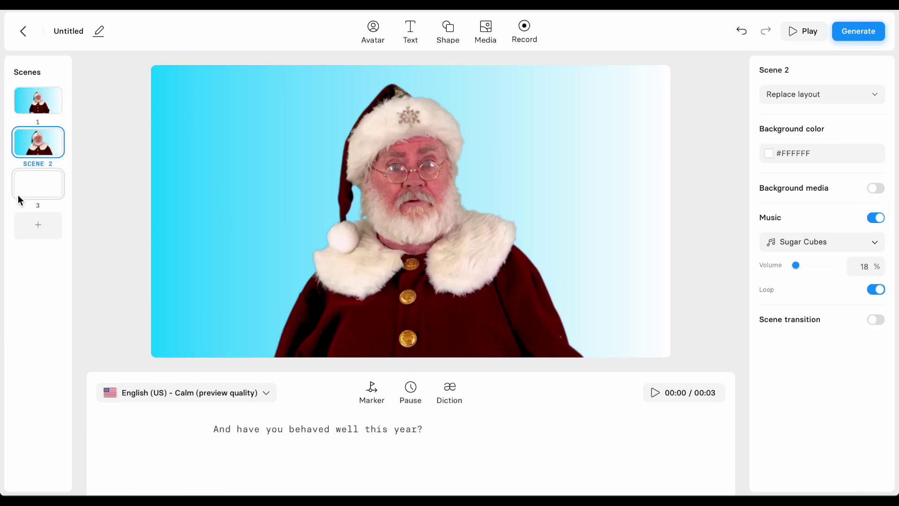
left_click(30, 187)
left_click(877, 220)
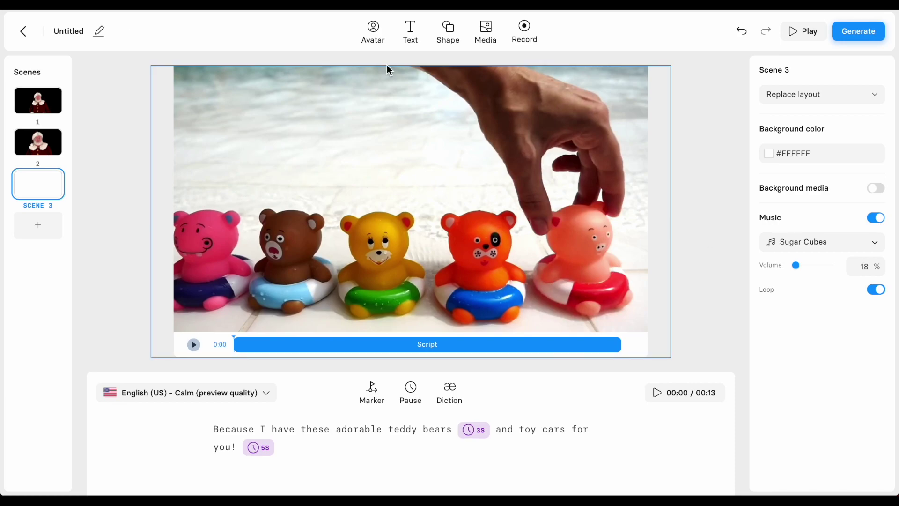
left_click(791, 31)
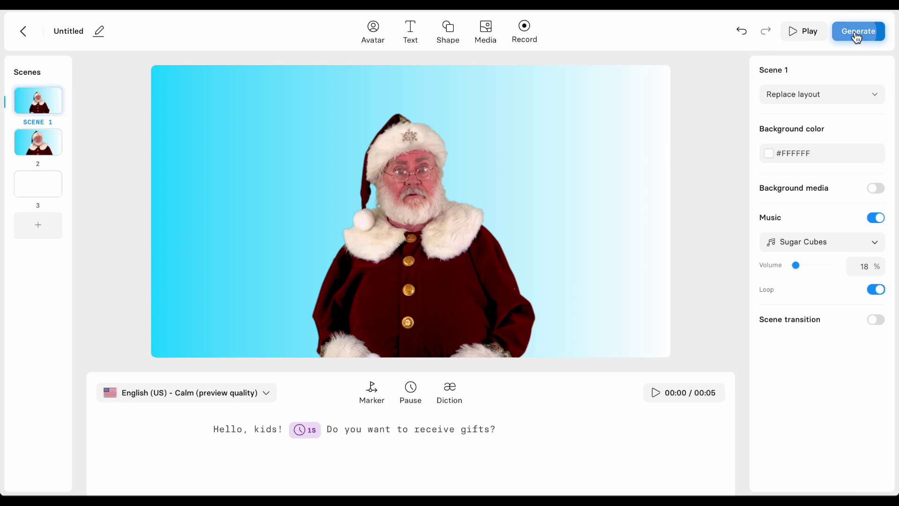
left_click(857, 37)
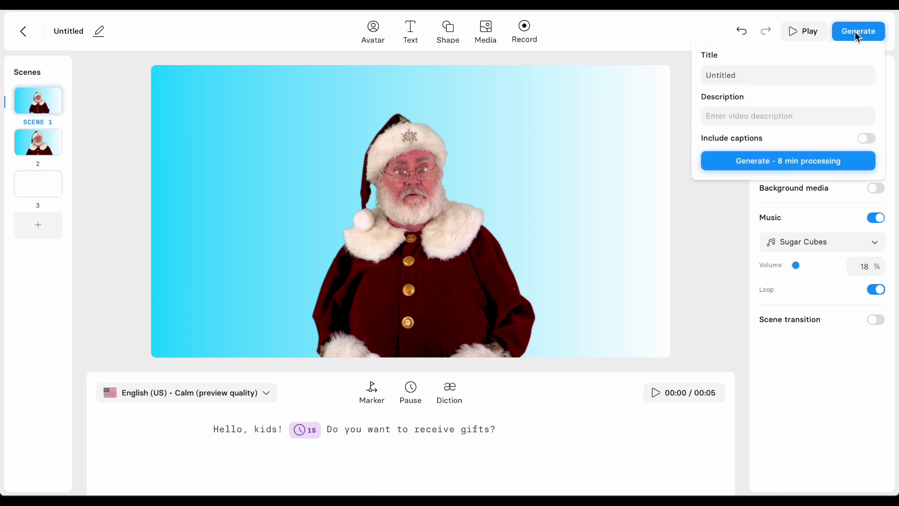
Start rendering the three-scene Santa video with 8-minute processing
left_click(788, 161)
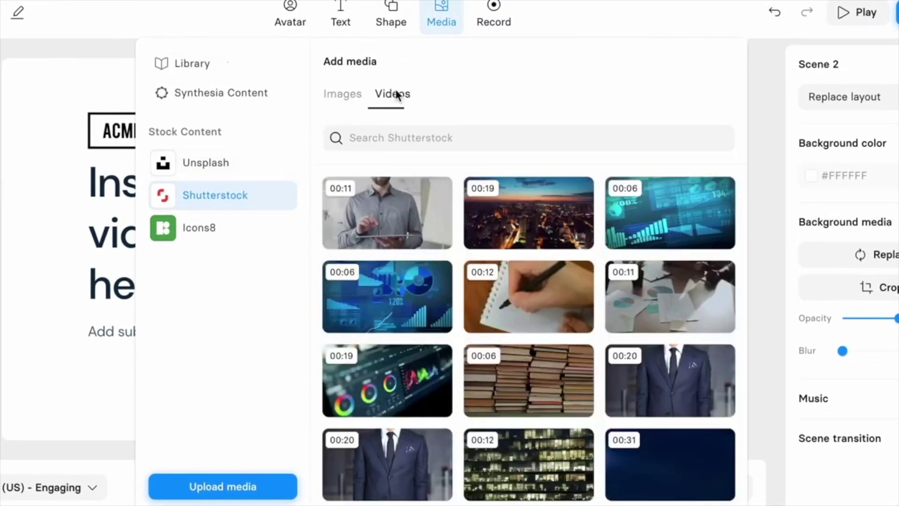
Retitle Scene 2 'Microlearning Module' and edit its sub-headline, leaving music off
left_click(215, 163)
left_click(215, 228)
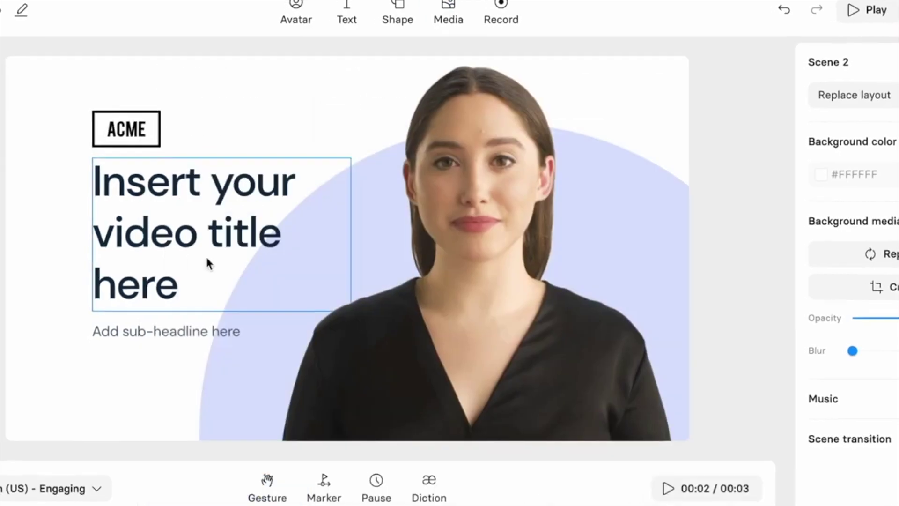
type("Microlearning Modul")
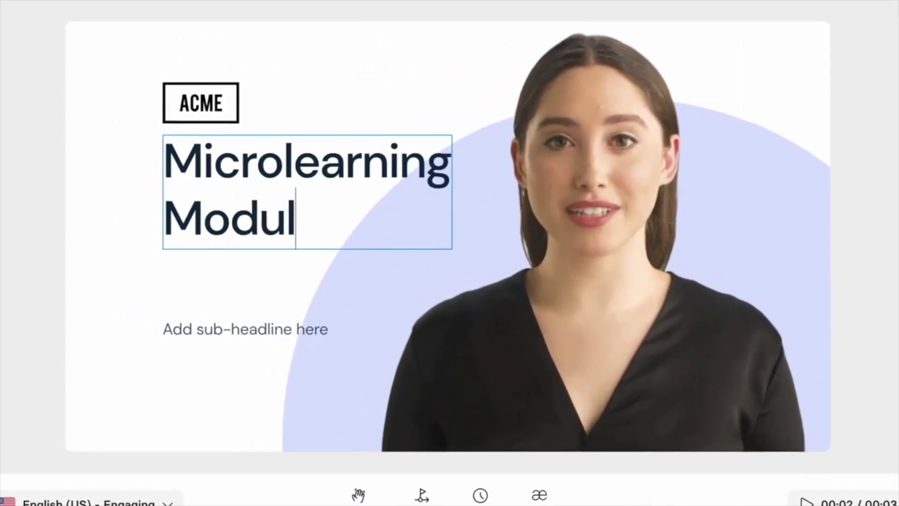
type("e")
double_click(272, 329)
type("1. Introduction")
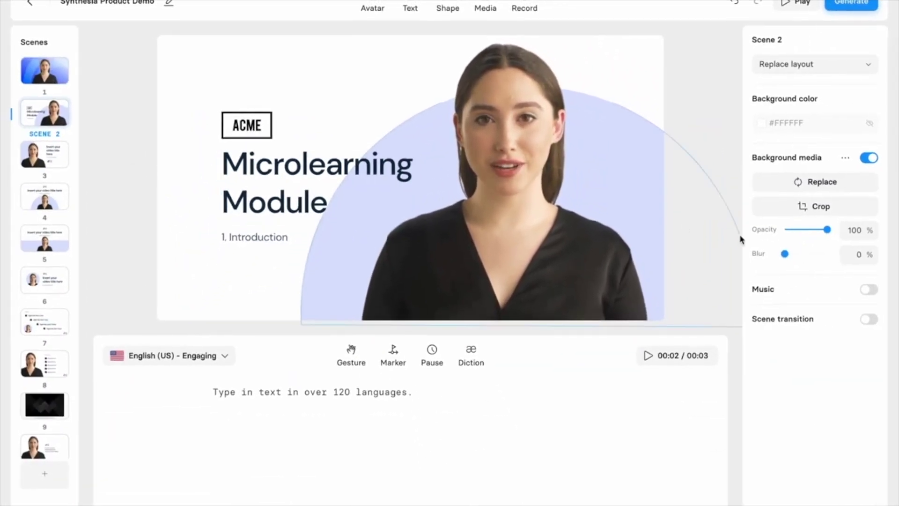
left_click(869, 289)
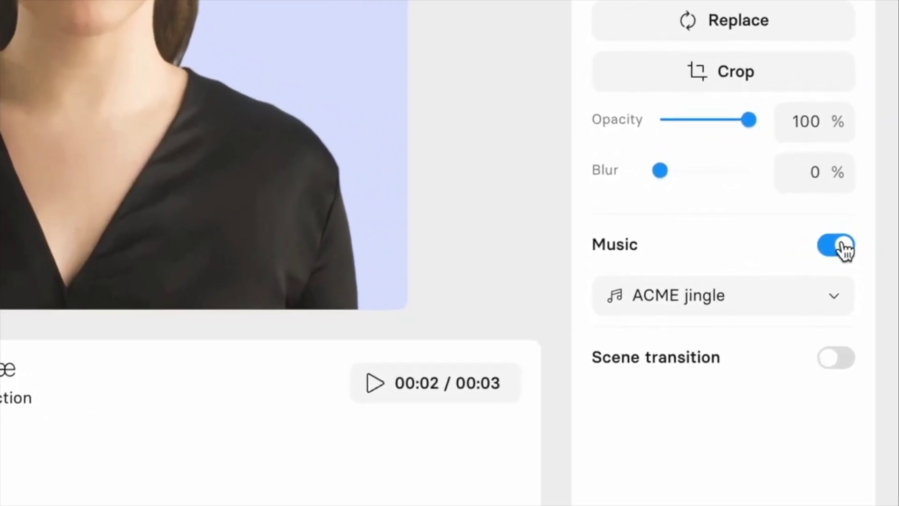
left_click(865, 282)
Record a spreadsheet screen capture into Scene 9 and enlarge it to fill the scene
left_click(107, 265)
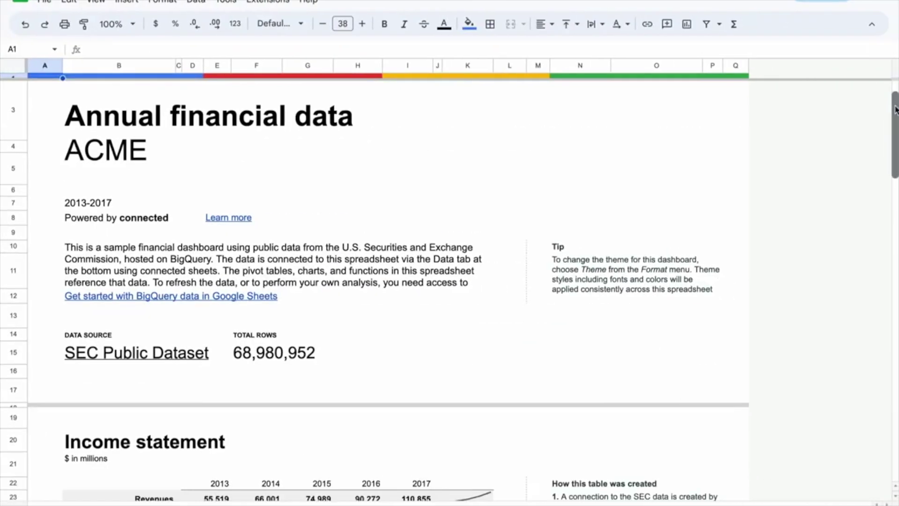
left_click_drag(892, 101, 893, 395)
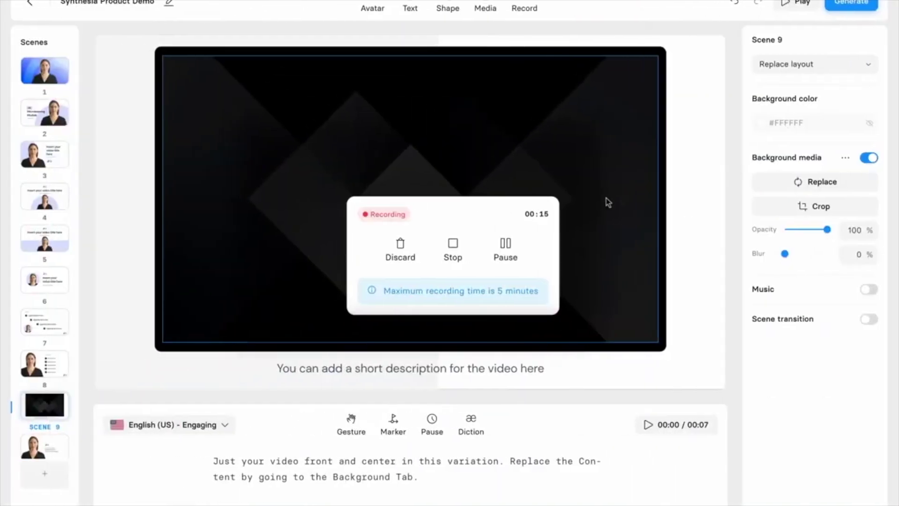
left_click(440, 252)
left_click(315, 205)
left_click_drag(281, 154, 274, 115)
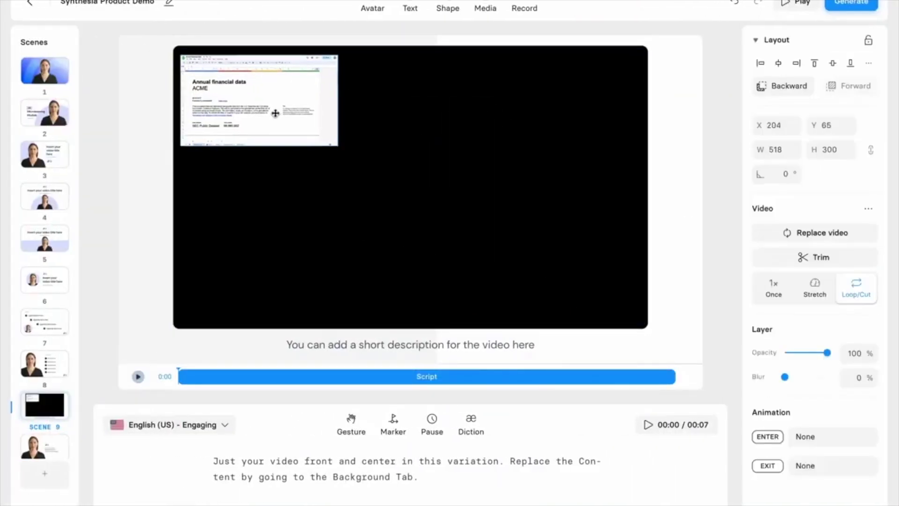
mouse_move(337, 145)
left_mouse_down()
mouse_move(434, 218)
mouse_move(570, 285)
left_mouse_up()
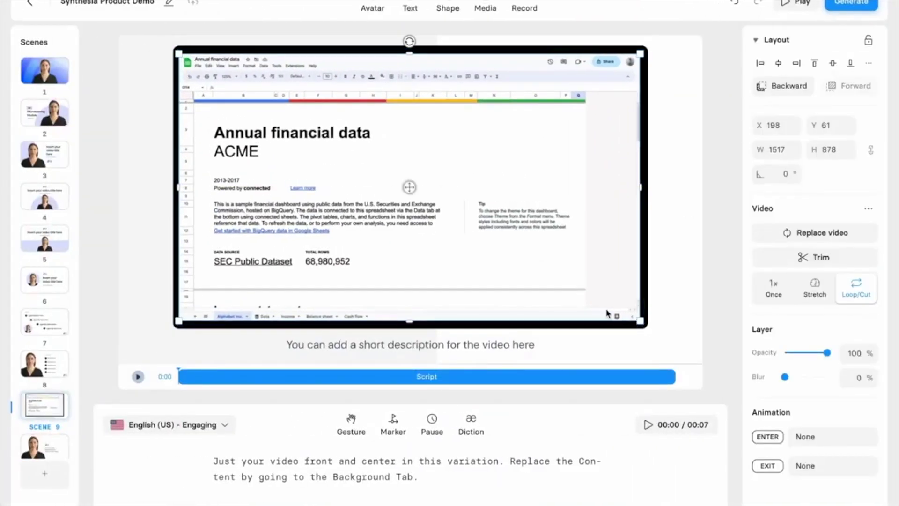
left_click(796, 257)
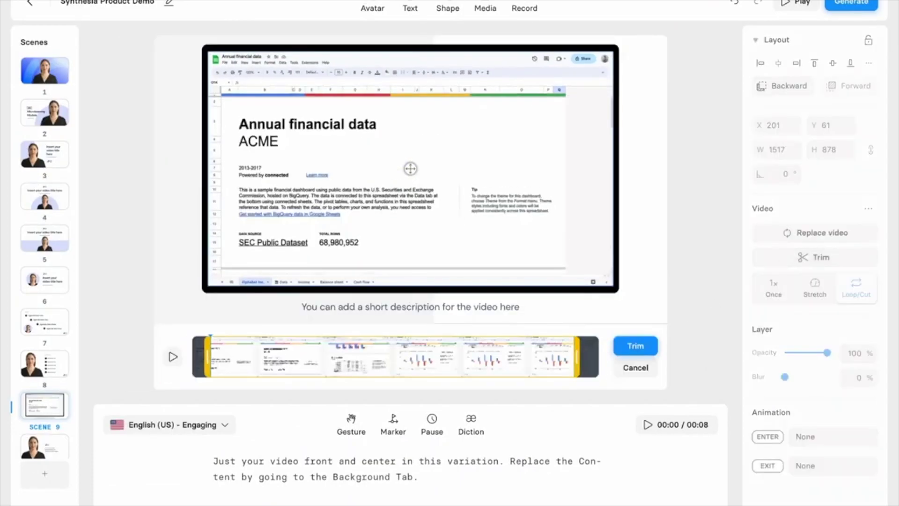
left_click(635, 346)
Insert marker 1 after 'your' and give the recording a Fade scale entrance at marker 1
left_click(283, 461)
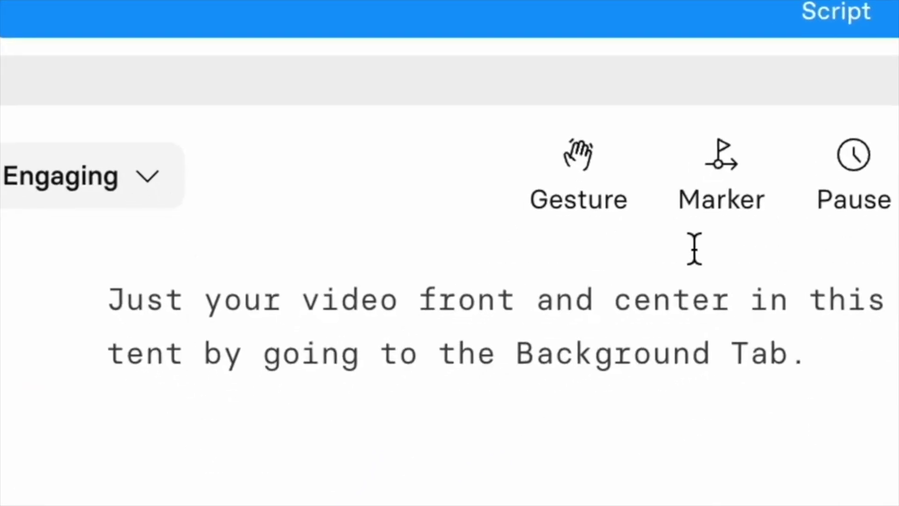
left_click(393, 427)
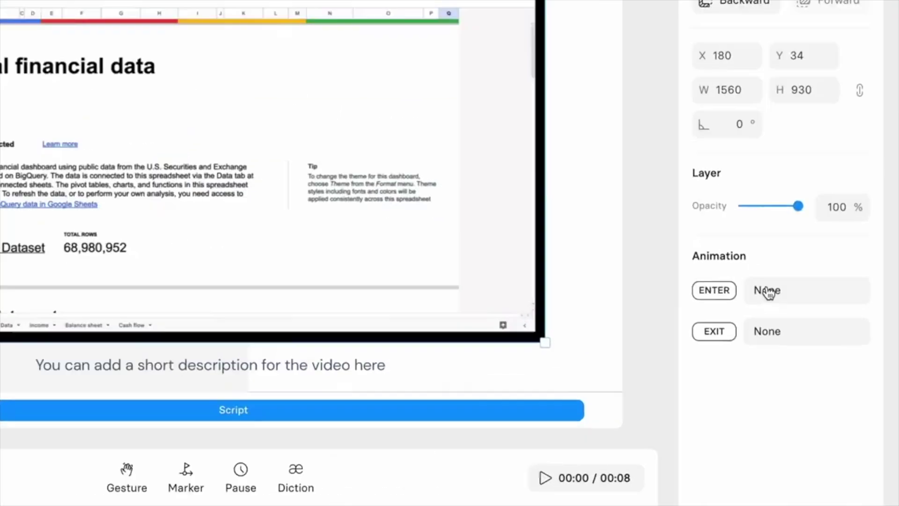
left_click(806, 292)
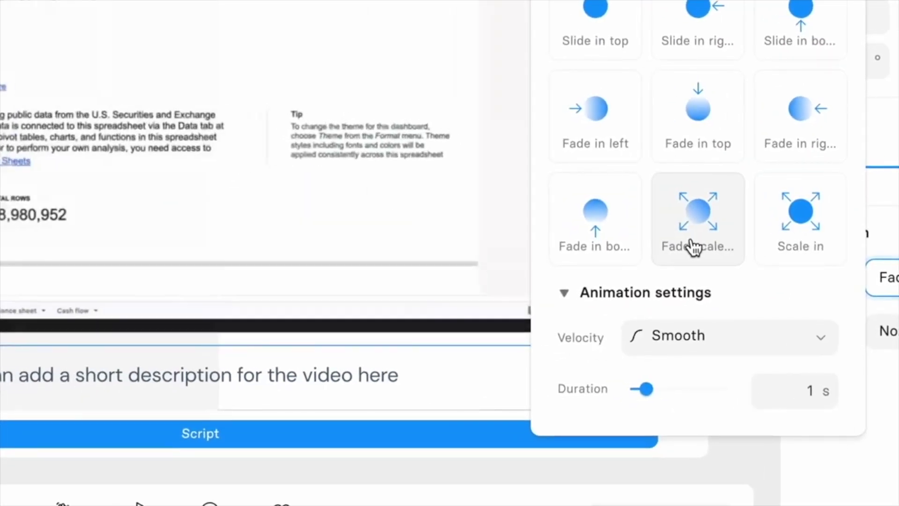
left_click(684, 247)
left_click(699, 77)
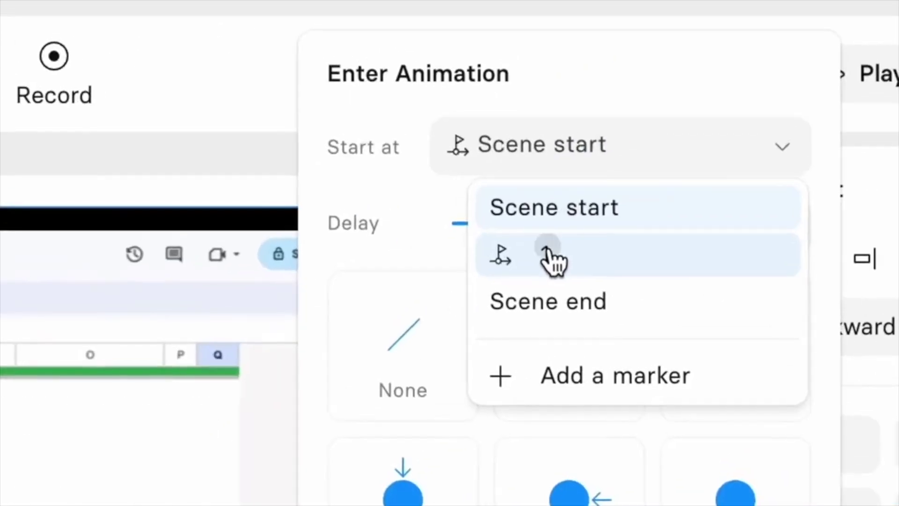
left_click(688, 137)
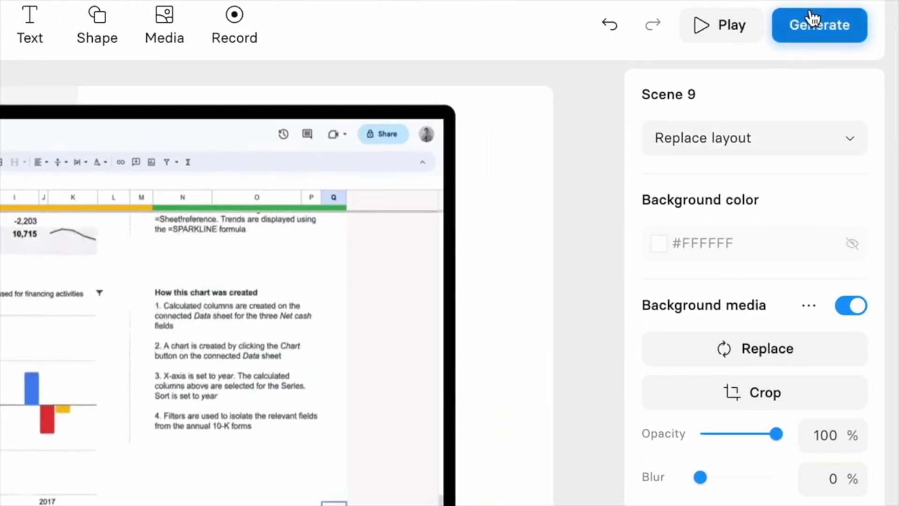
Generate the demo with captions and reply 'Will fix, thank you!' to the comment
left_click(811, 10)
left_click(833, 218)
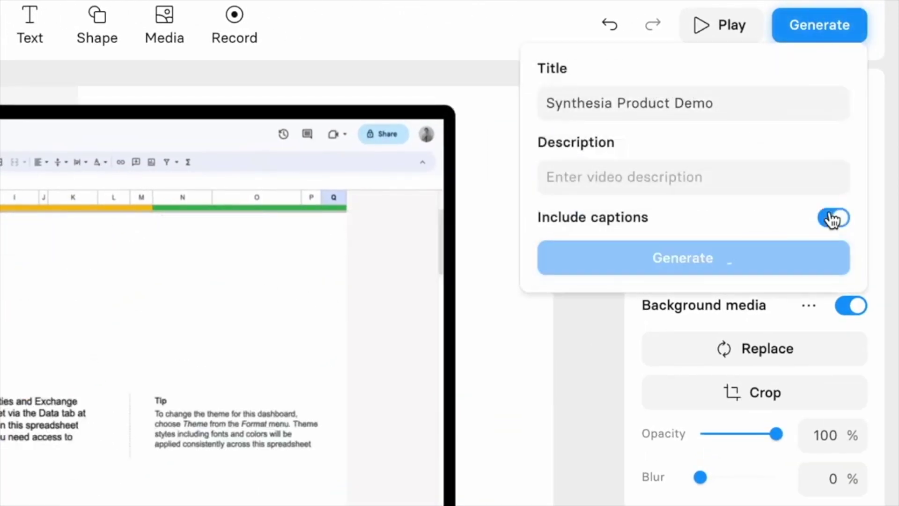
left_click(798, 257)
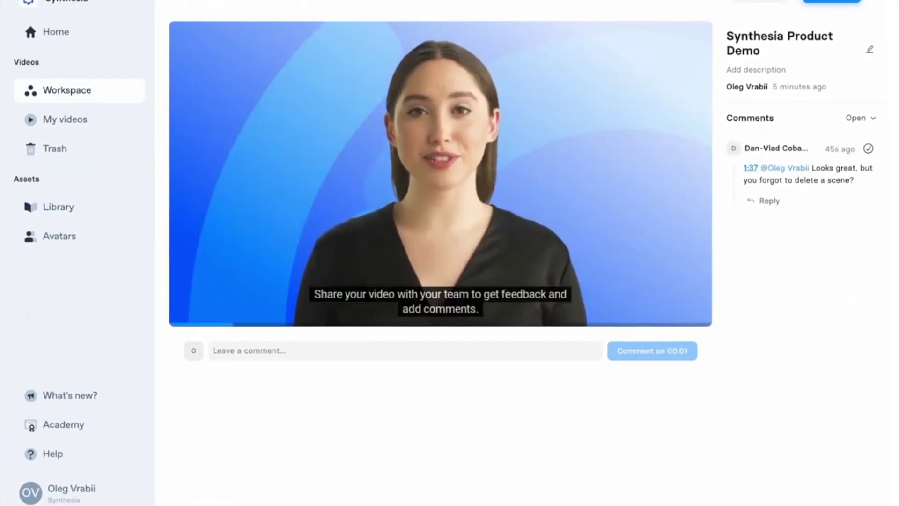
type("Will fix, thank you!")
key("Return")
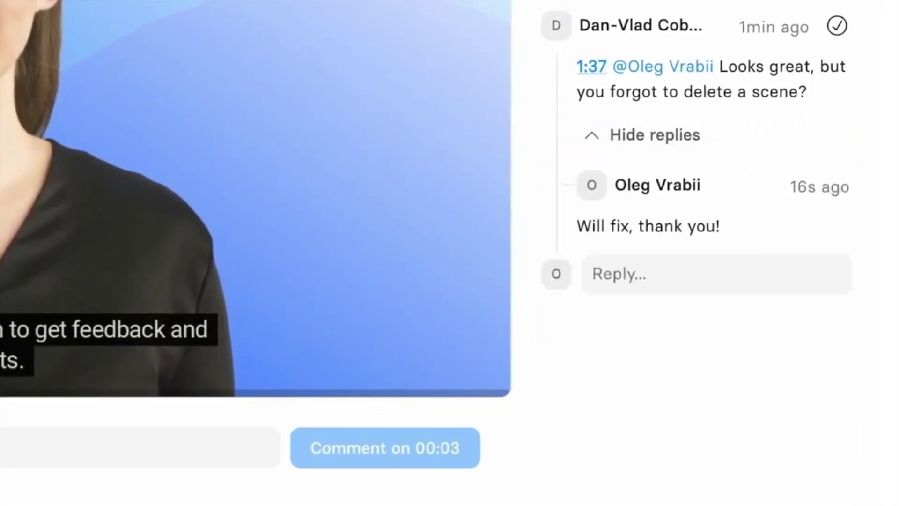